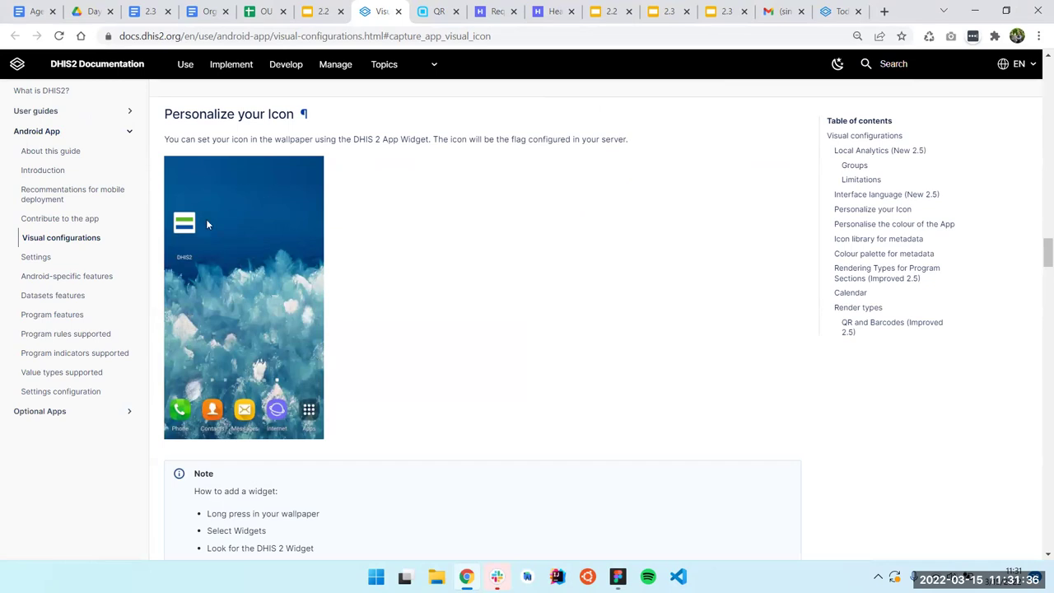
Skim the visual configuration docs, then present the 'Let's have a look in the App!' slide full screen
scroll(354, 219, down, 9)
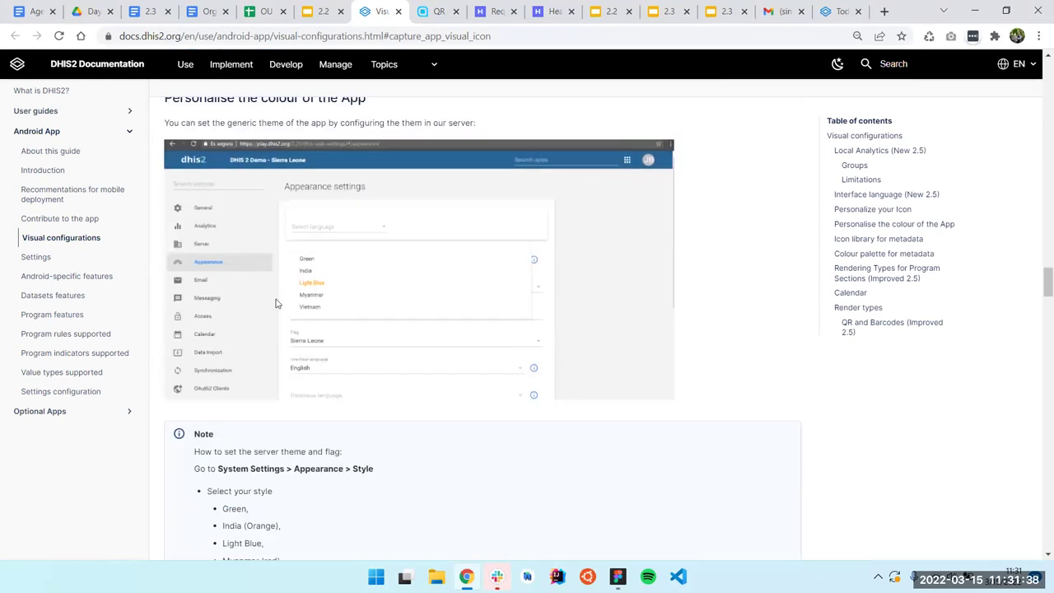
scroll(354, 202, down, 6)
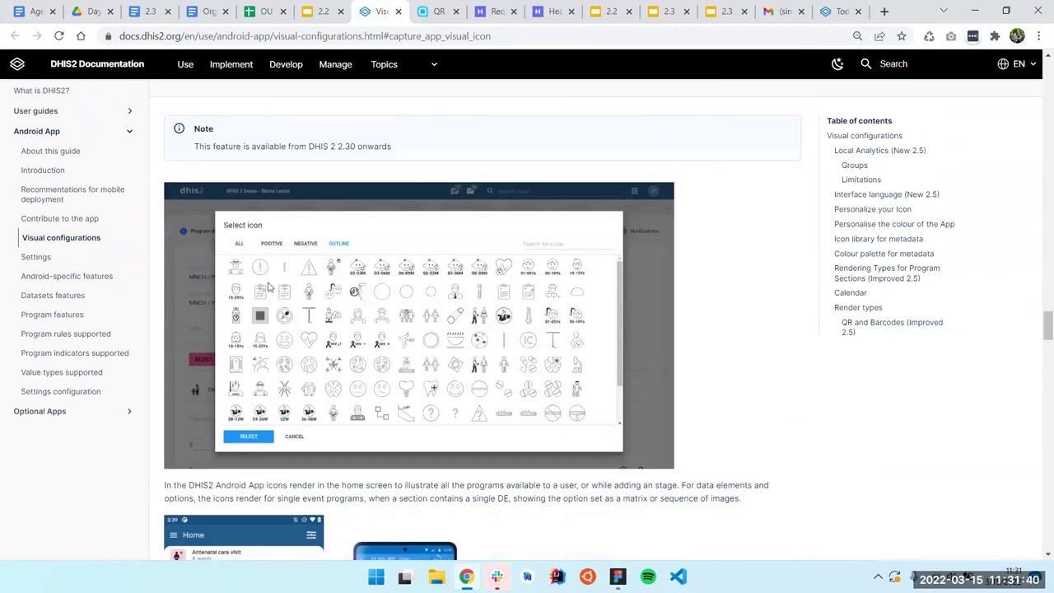
scroll(268, 286, down, 5)
scroll(348, 296, up, 4)
scroll(348, 296, up, 7)
click(322, 12)
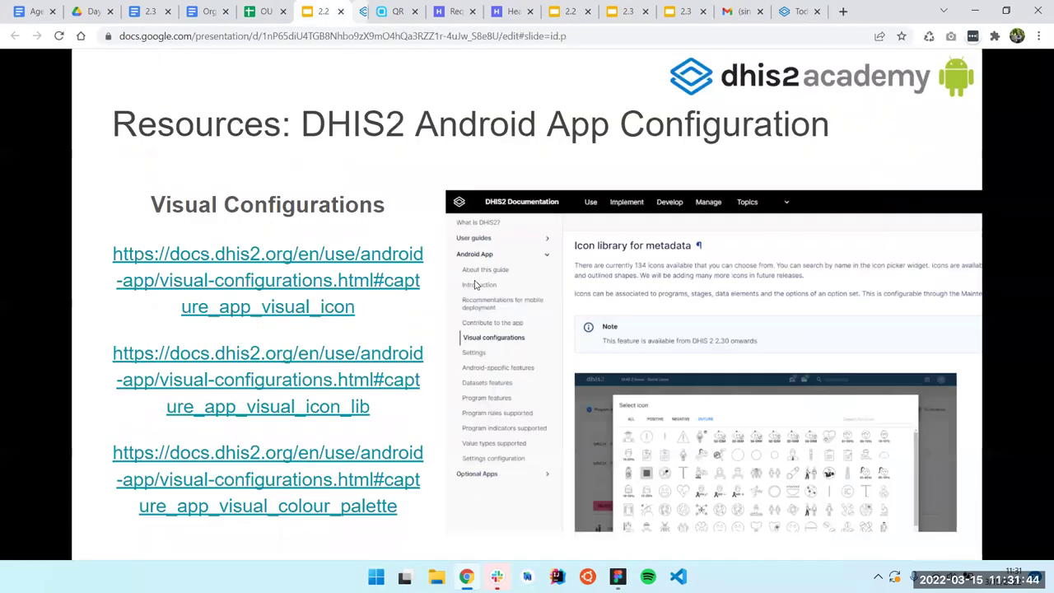
click(482, 276)
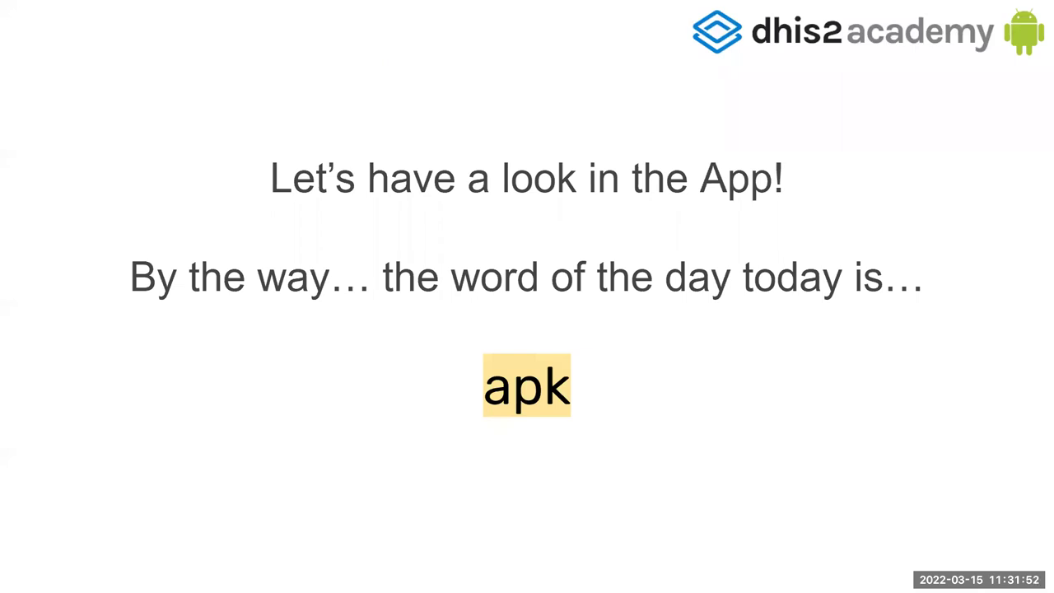
Bring up the LetsView phone mirror, move it left and maximise it to show Capture's Home
key(ctrl+super+Right)
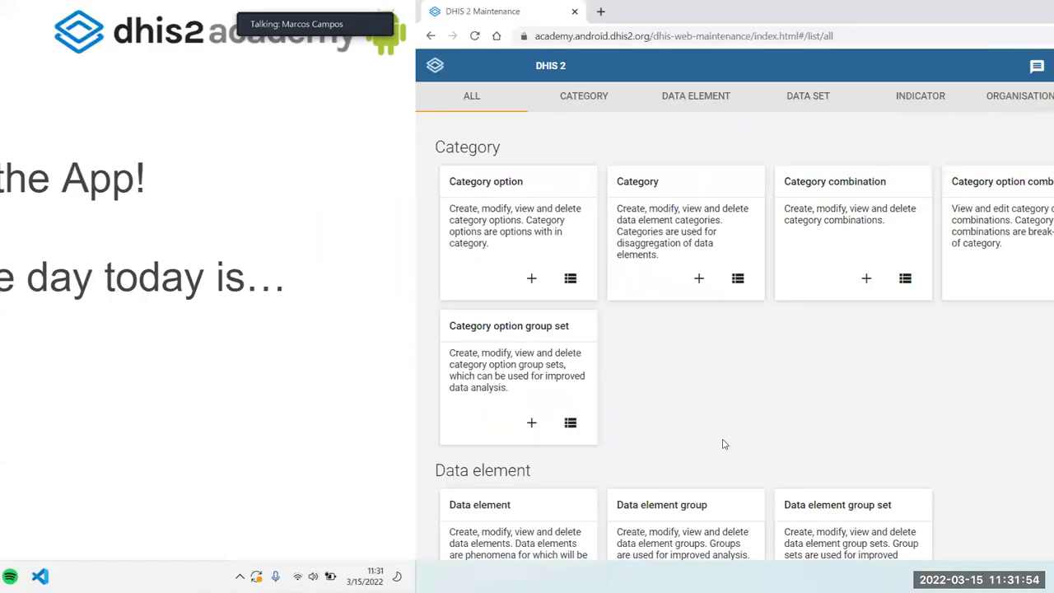
mouse_move(694, 576)
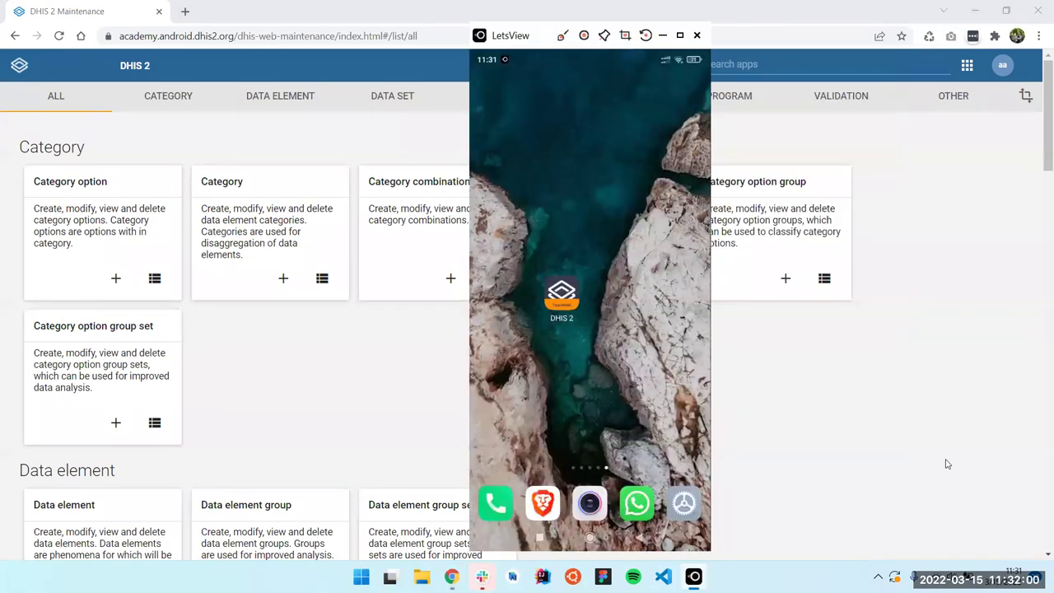
click(733, 464)
click(694, 577)
drag(531, 35, 182, 33)
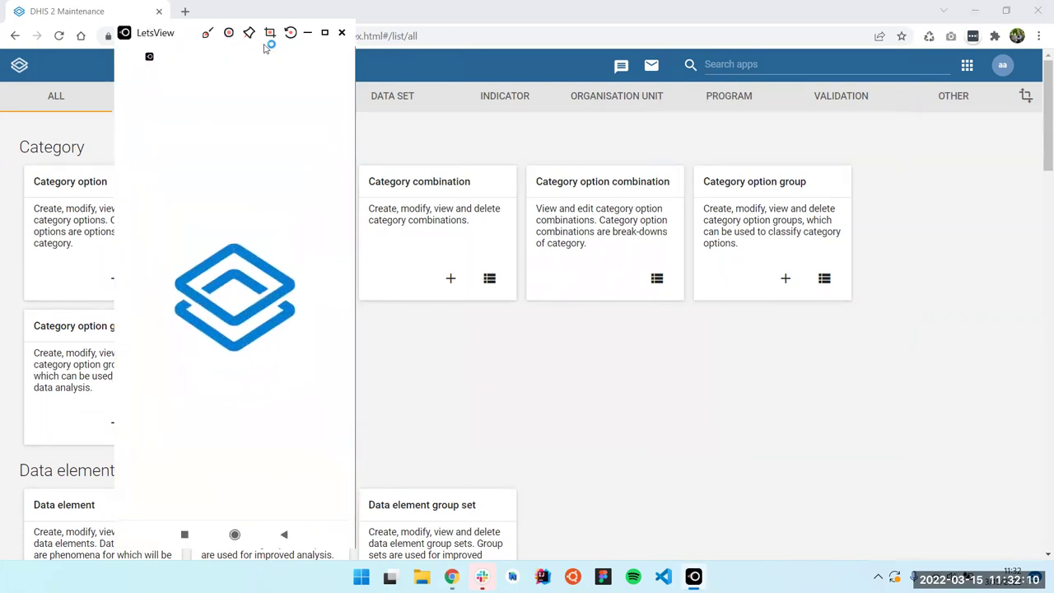
click(324, 32)
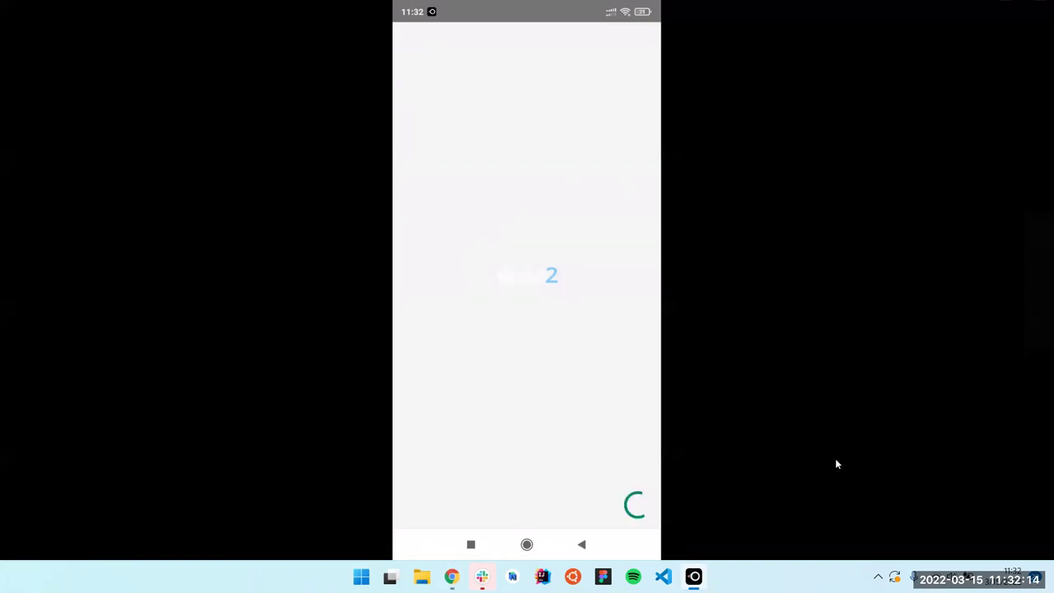
key(alt+Tab)
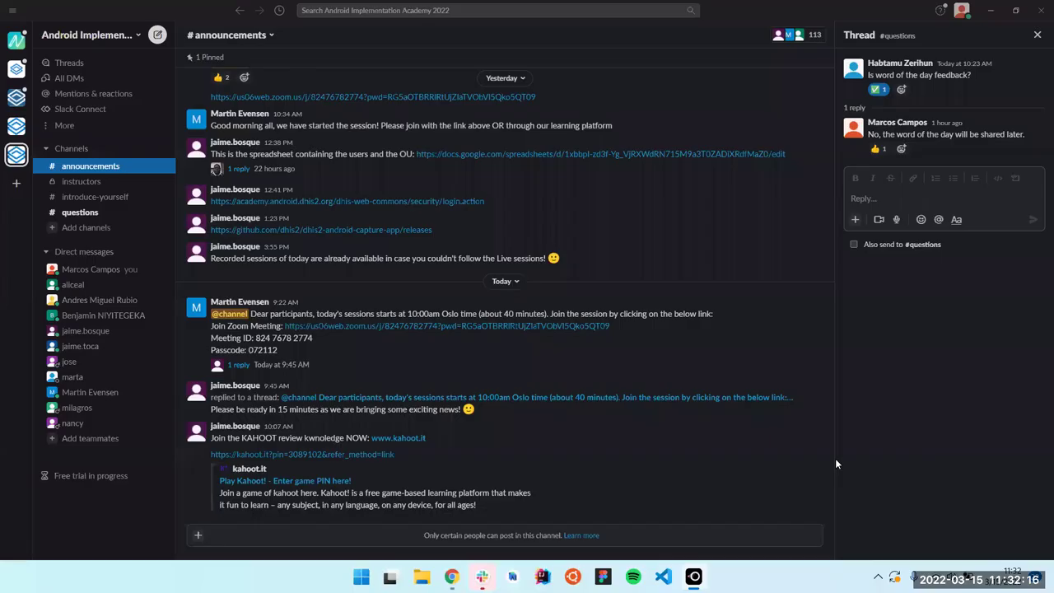
key(alt+Tab)
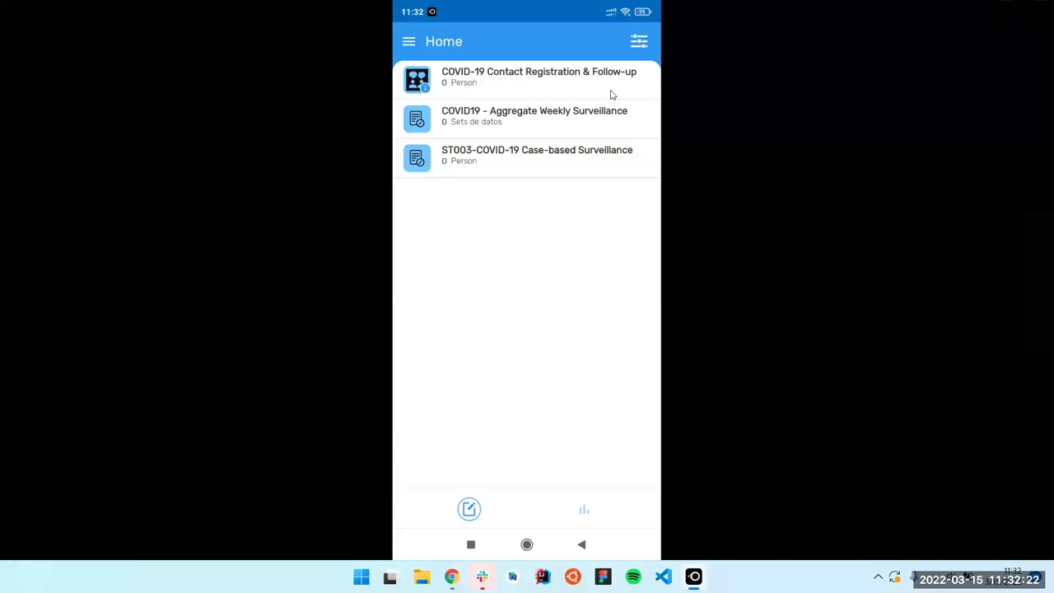
Search the ST003 program for a person by entering a first name
click(626, 44)
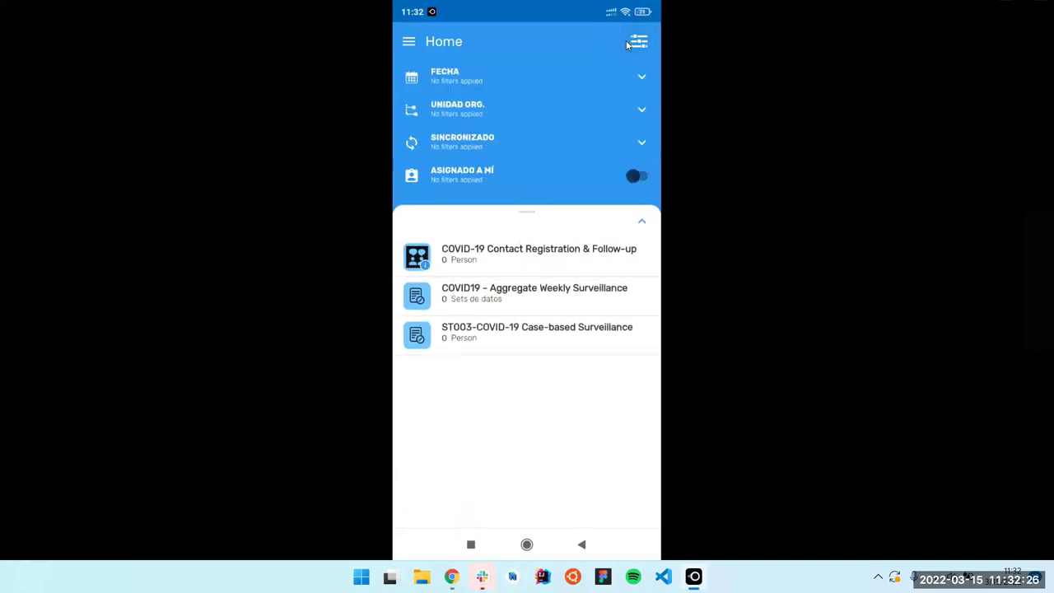
click(626, 45)
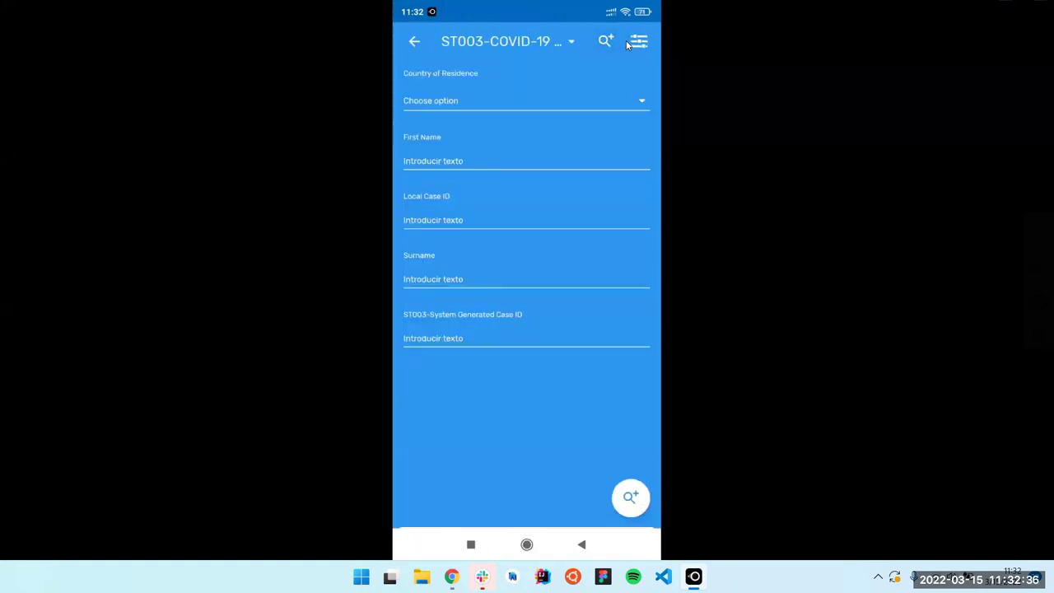
text(Luca)
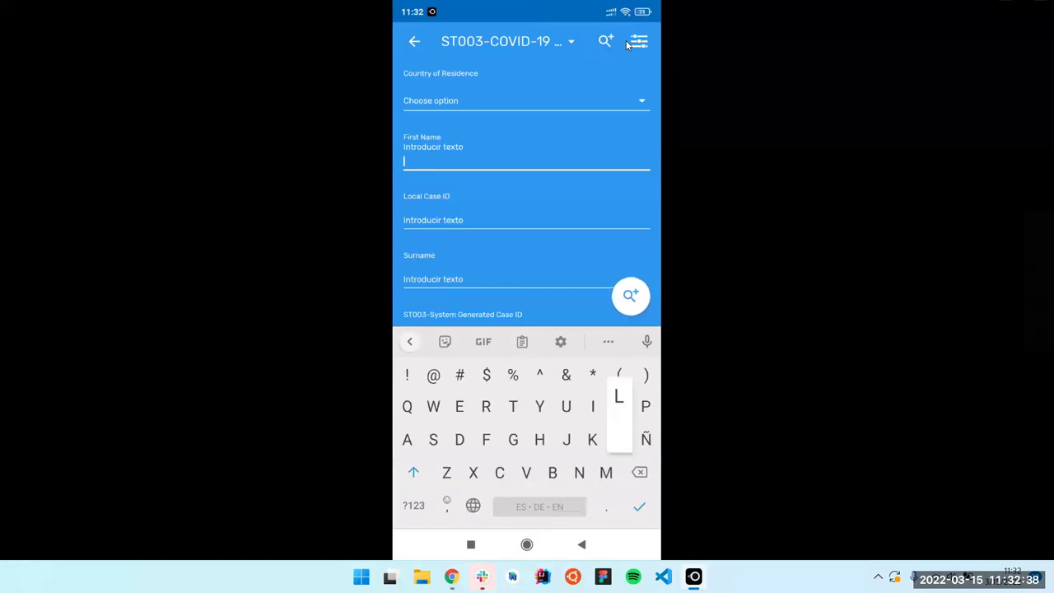
key(Return)
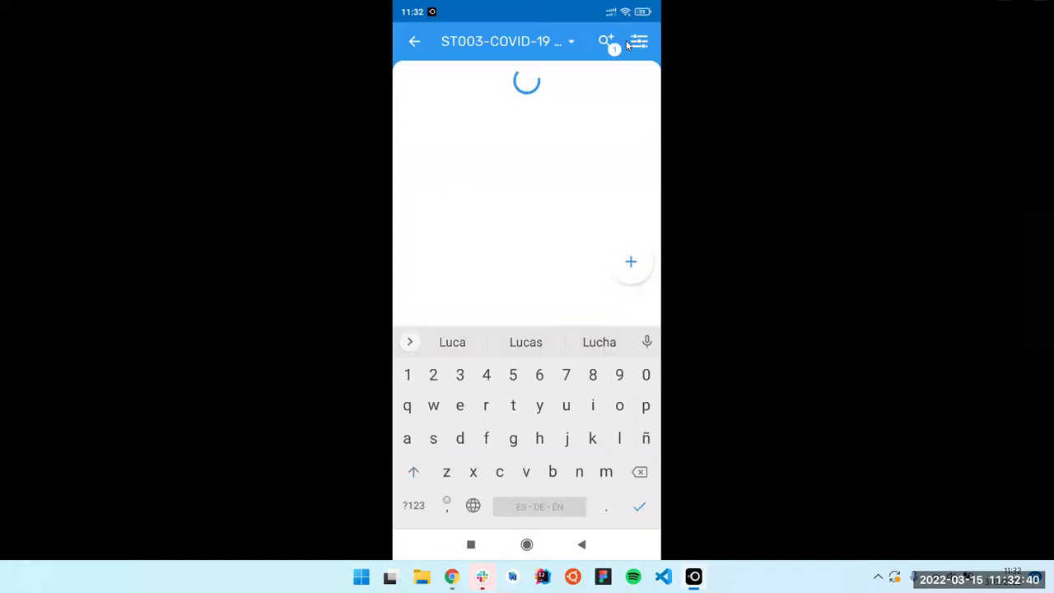
Enrol the new person at Afro Arab Clinic with registration date 14 March 2022
click(559, 284)
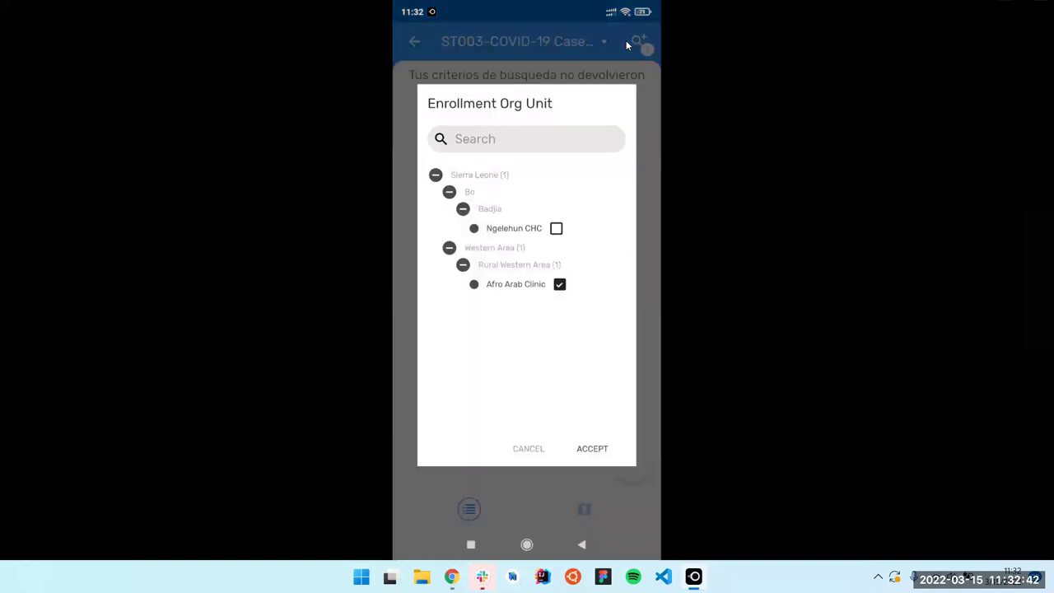
click(593, 448)
key(Up)
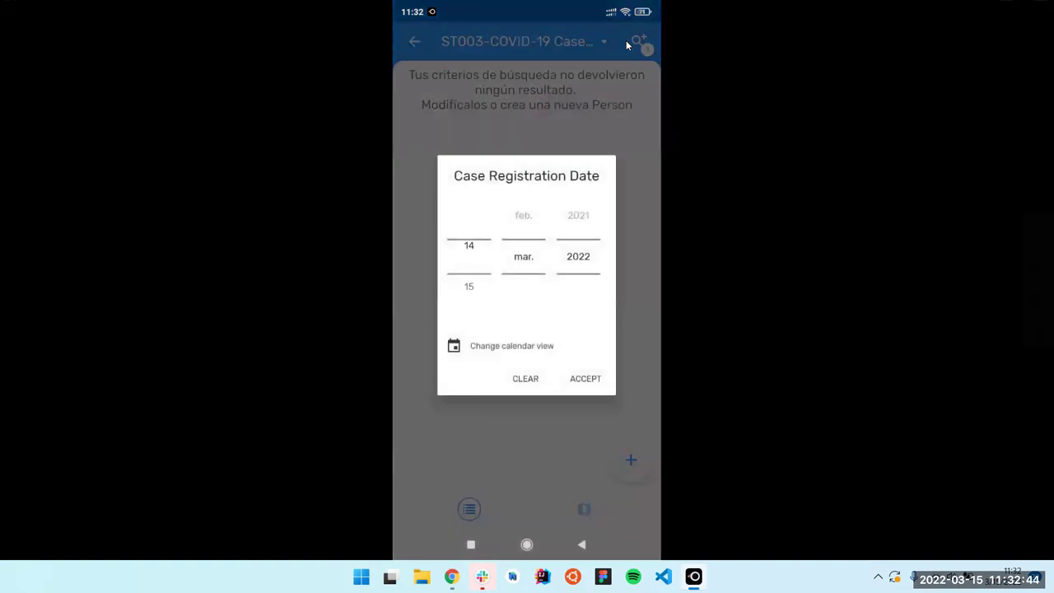
key(Return)
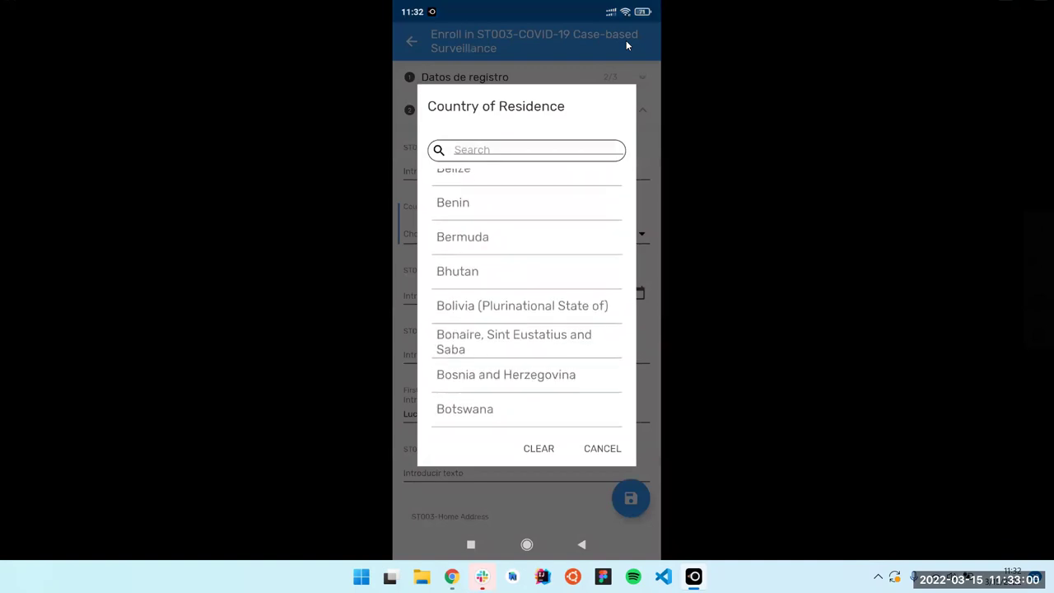
Choose Spain as country of residence, then shrink the phone mirror back to a floating window
text(spa)
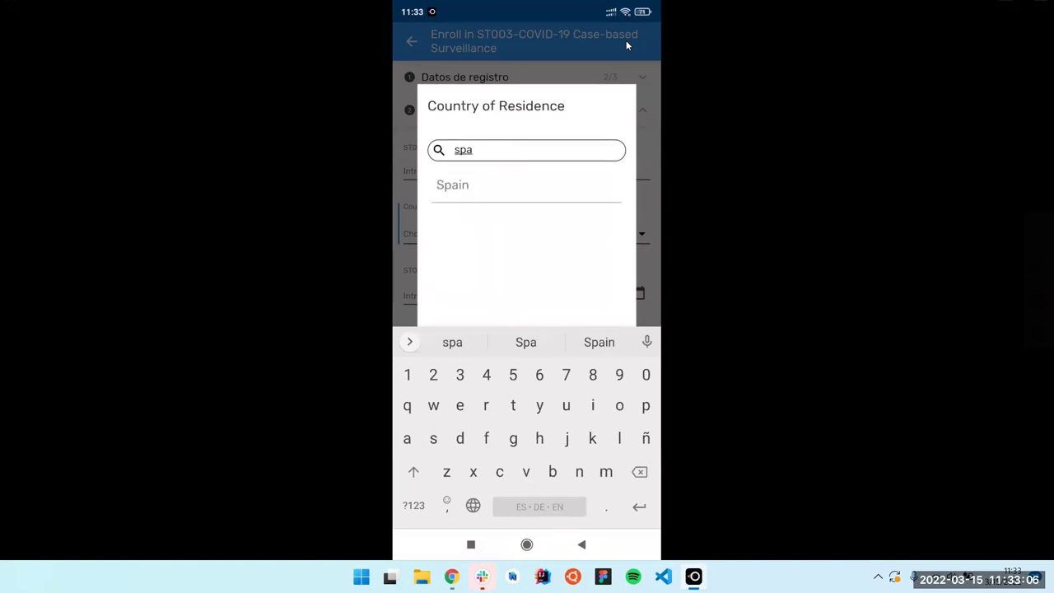
click(453, 185)
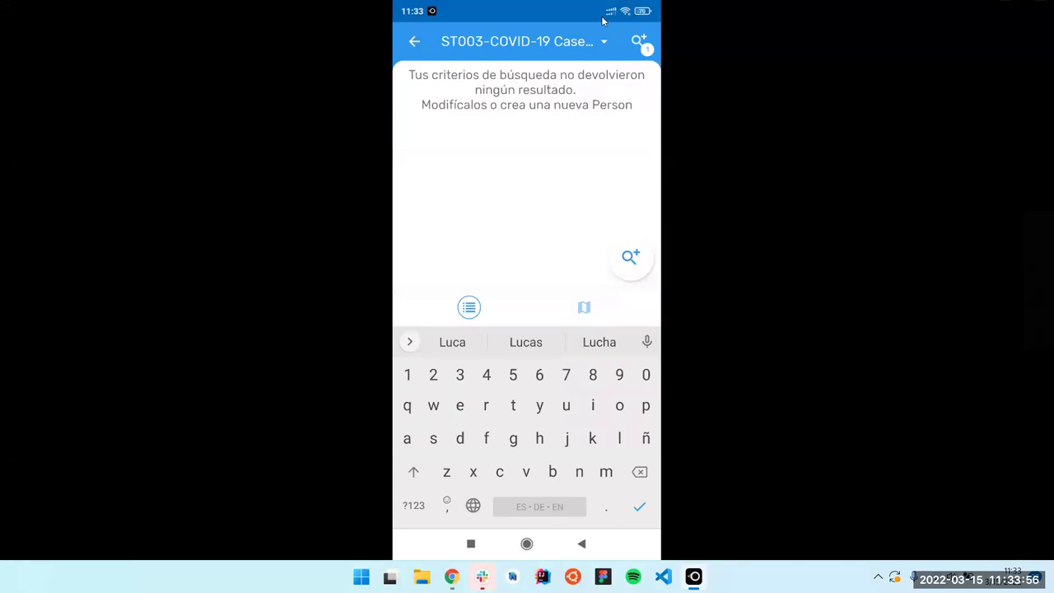
key(alt+Tab)
key(alt+Tab)
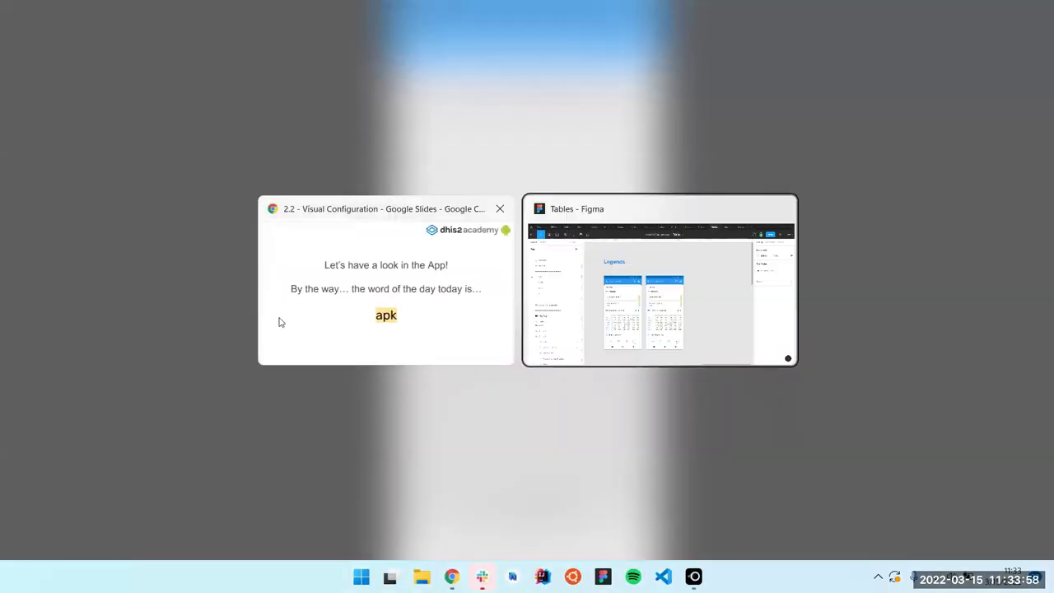
key(Escape)
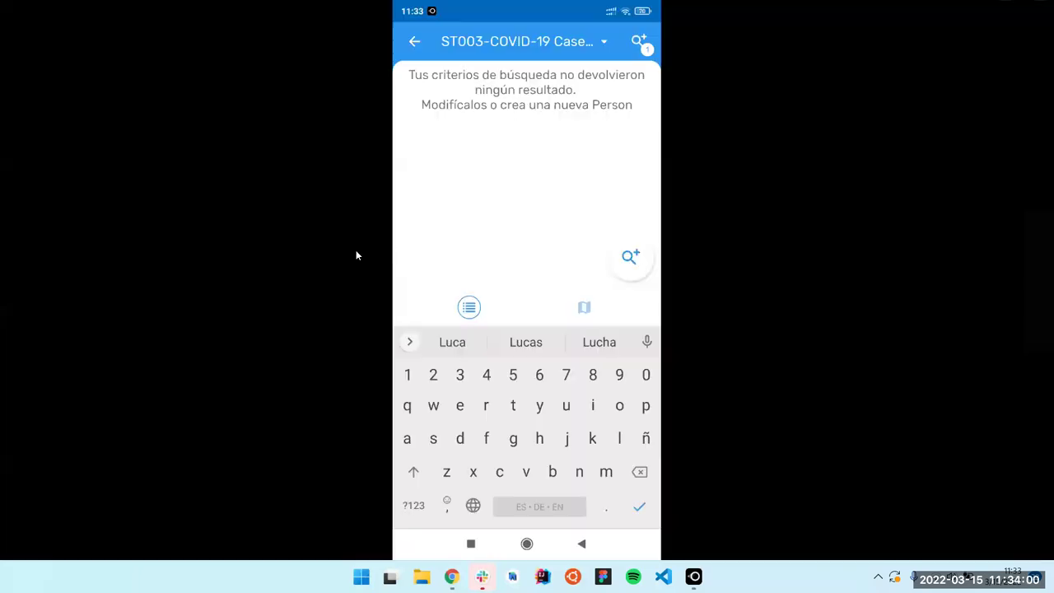
double_click(824, 236)
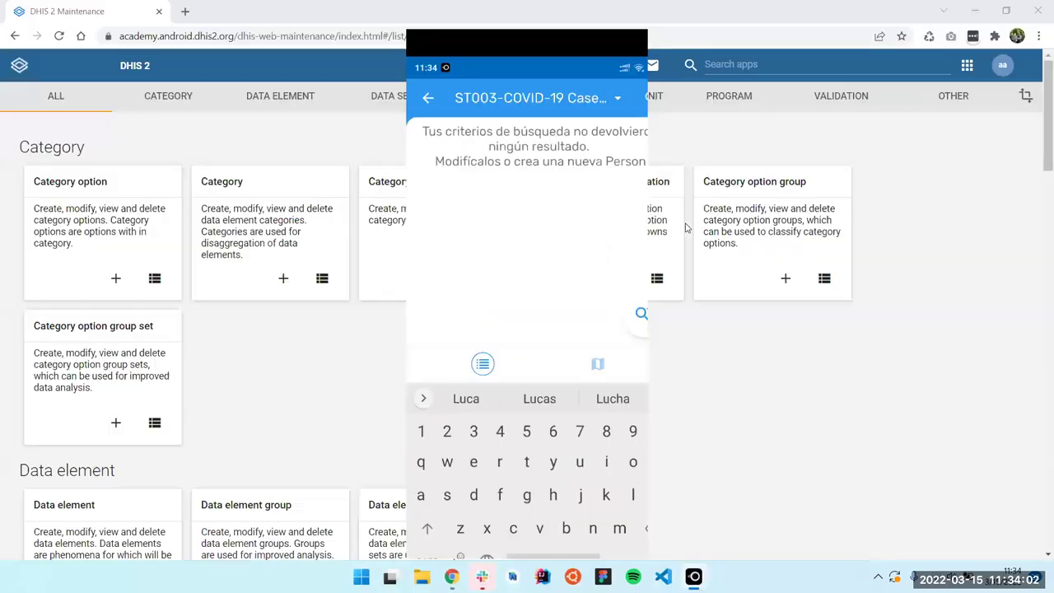
Bring DHIS2 Maintenance forward and launch System Settings from the apps menu
click(855, 353)
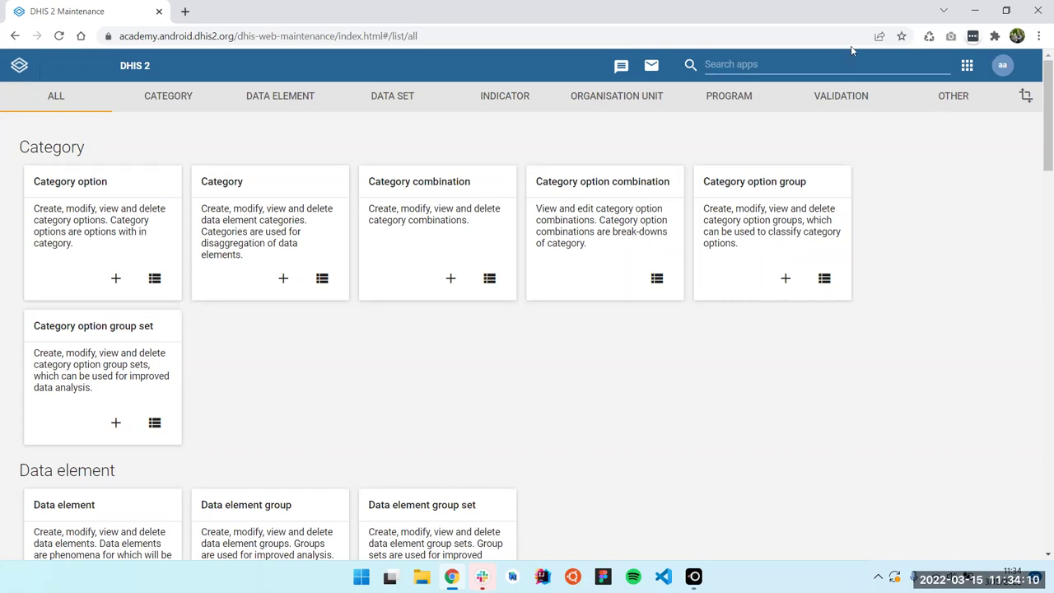
click(783, 66)
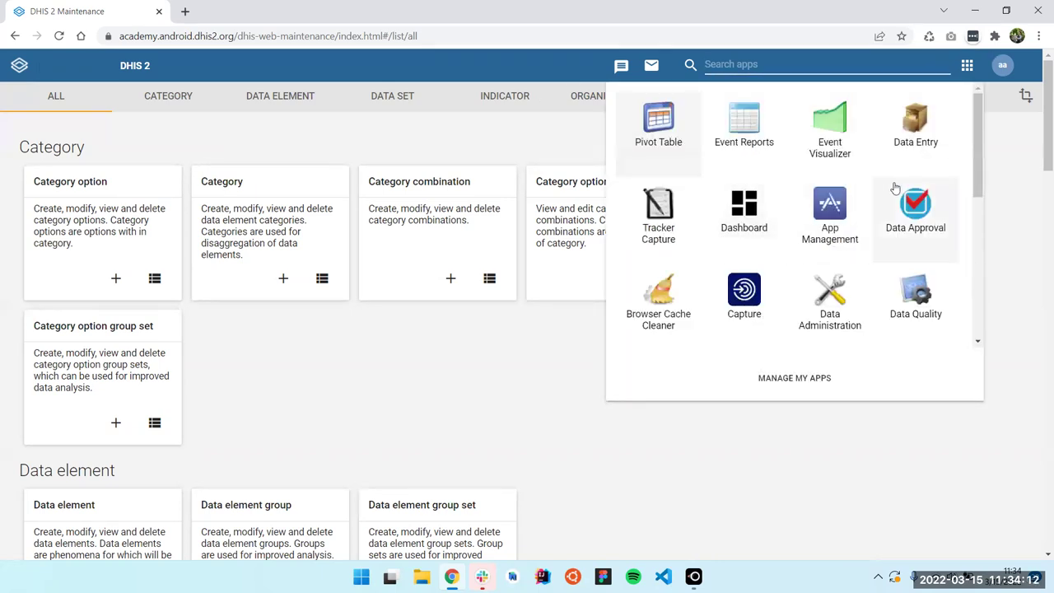
scroll(856, 198, down, 2)
scroll(815, 222, down, 2)
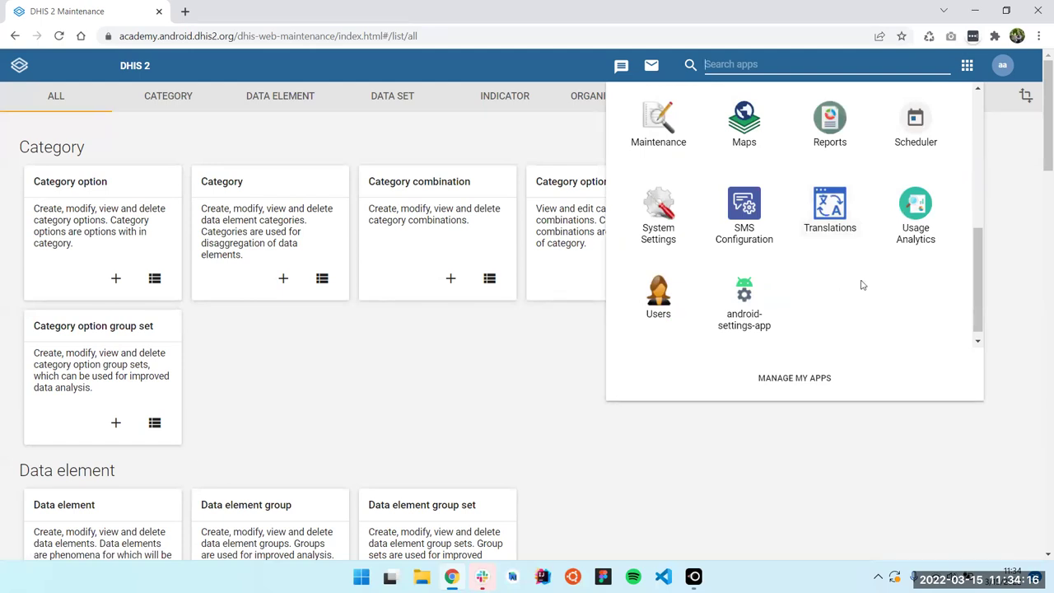
scroll(850, 303, up, 1)
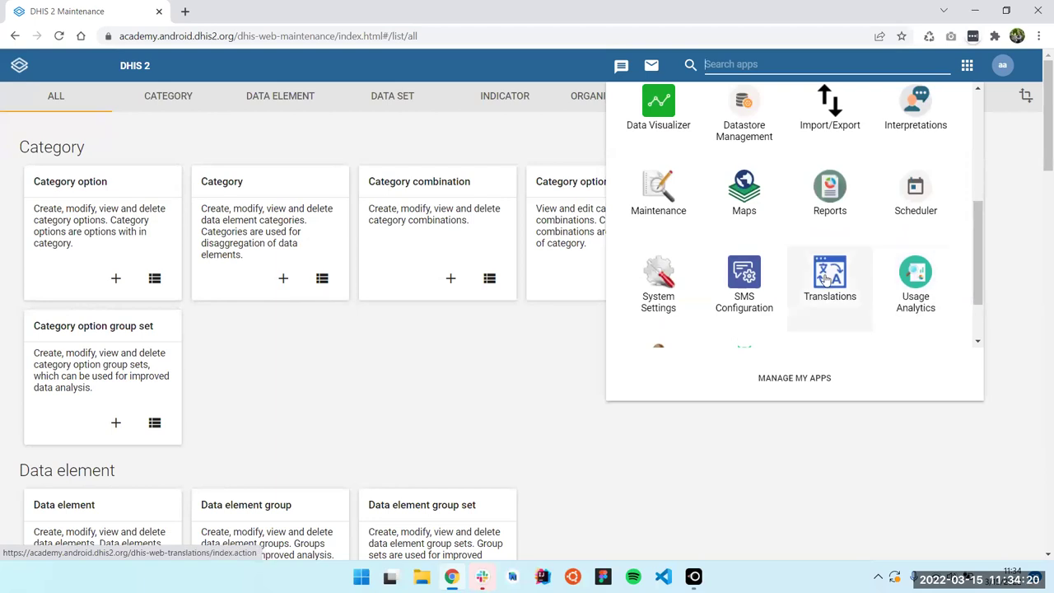
click(655, 278)
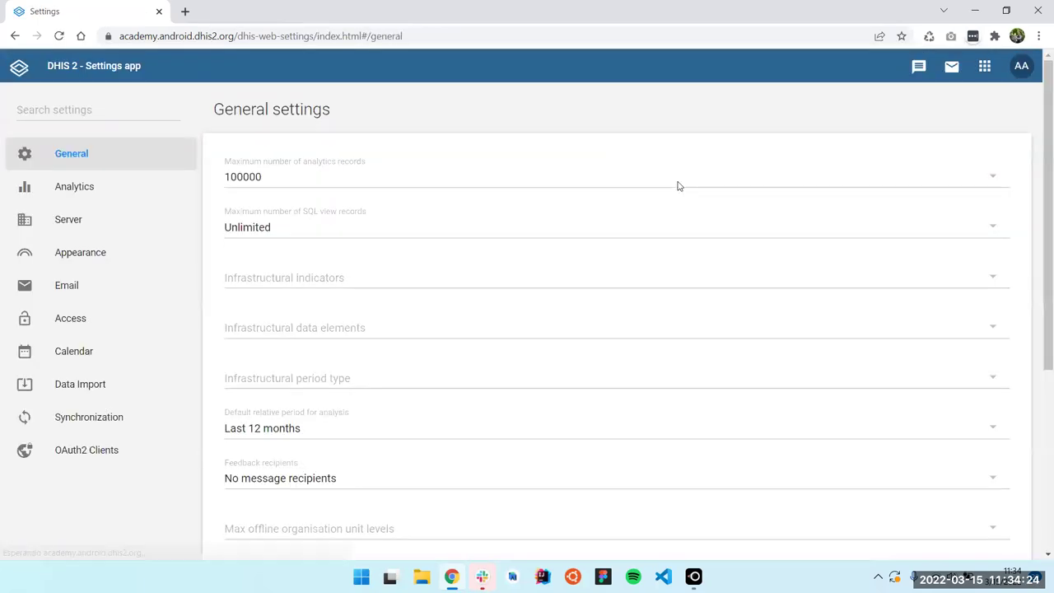
In Appearance settings, choose the Green style and the Canada flag
click(82, 252)
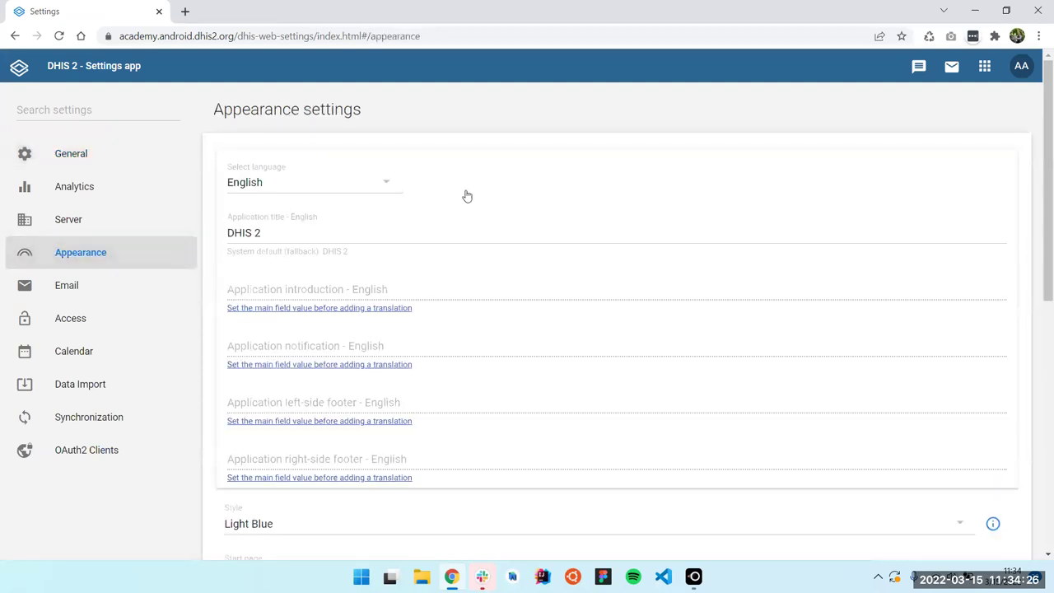
scroll(461, 205, down, 3)
click(277, 250)
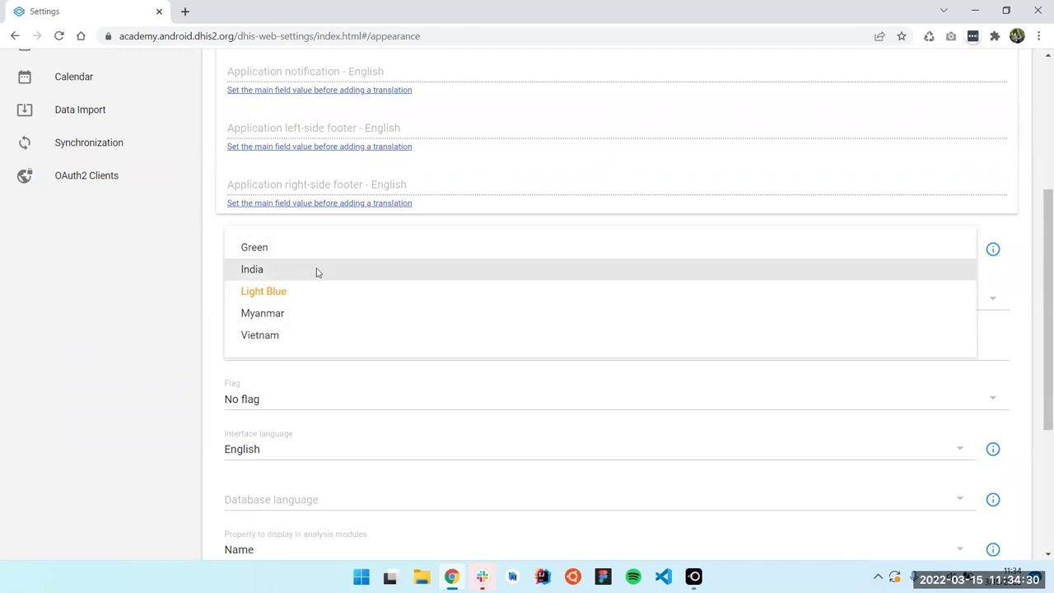
click(326, 253)
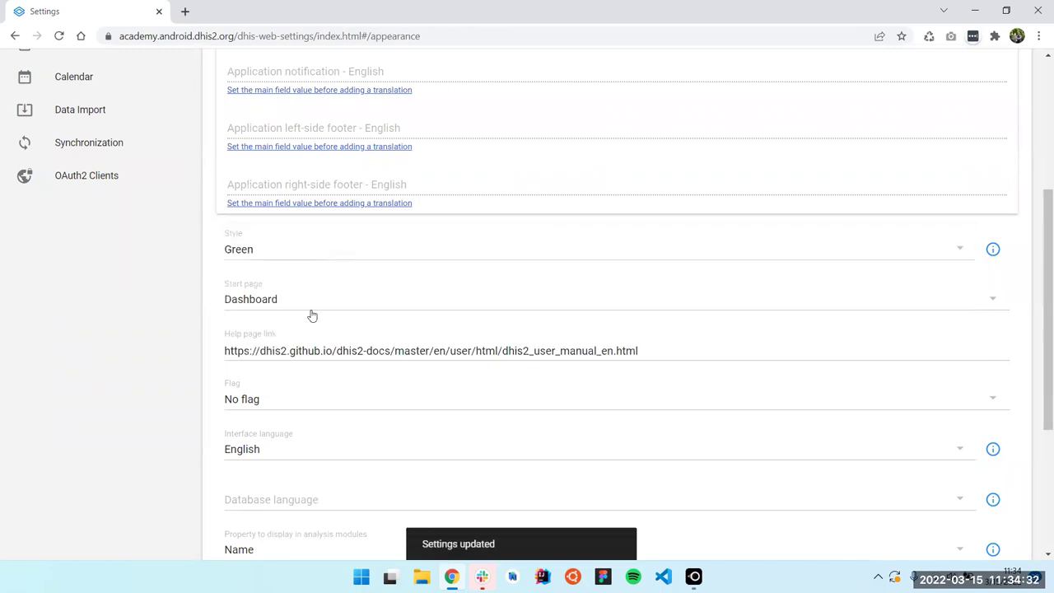
scroll(337, 276, down, 2)
click(278, 261)
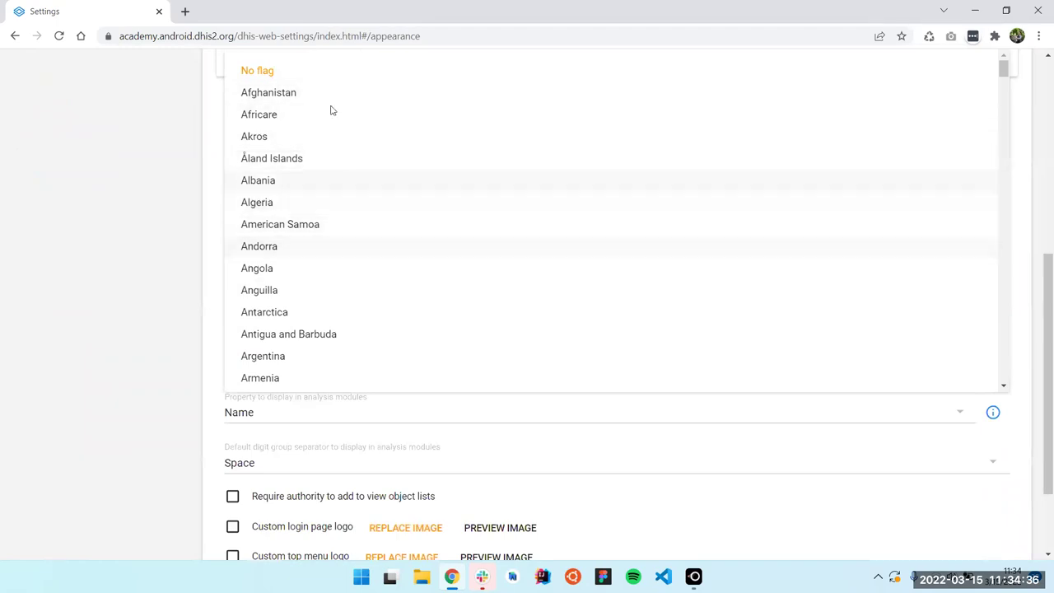
scroll(370, 221, down, 6)
scroll(370, 222, down, 3)
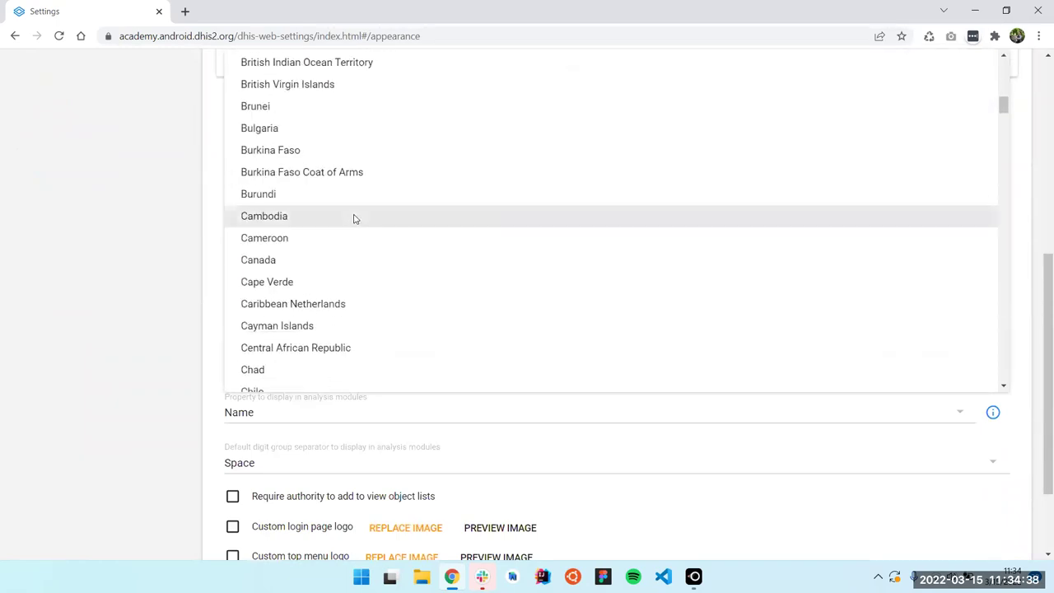
click(338, 264)
scroll(381, 269, down, 2)
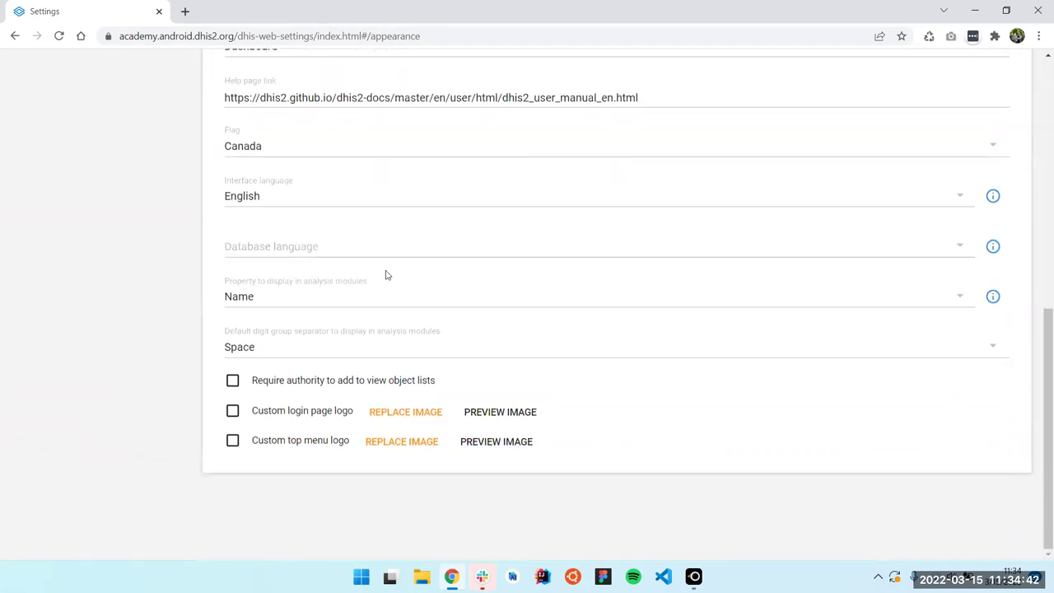
scroll(626, 371, up, 7)
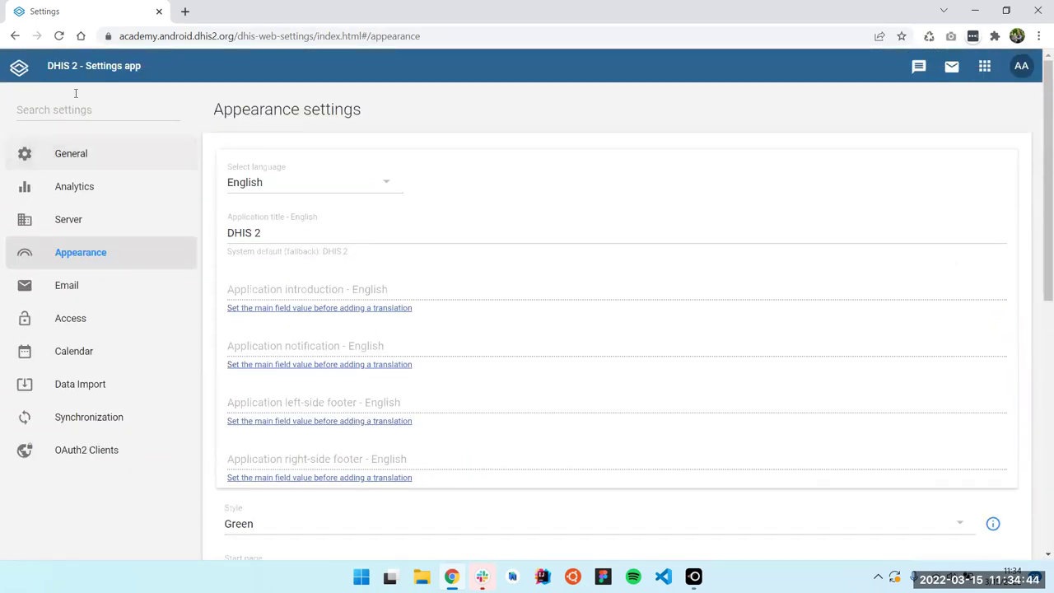
Launch the Maintenance app from the DHIS2 apps menu
click(984, 68)
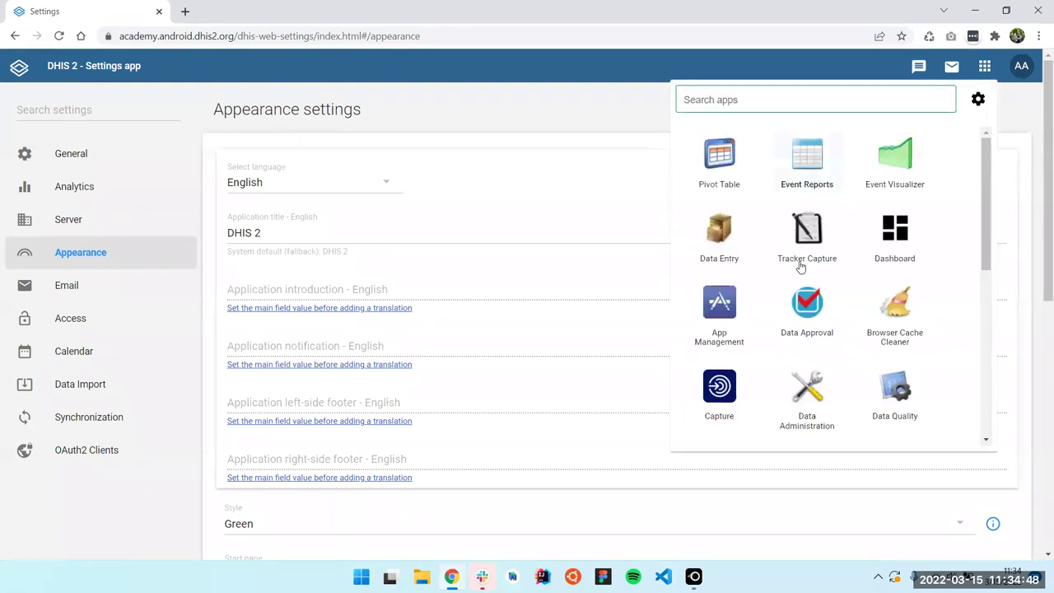
scroll(803, 280, down, 5)
scroll(811, 293, up, 3)
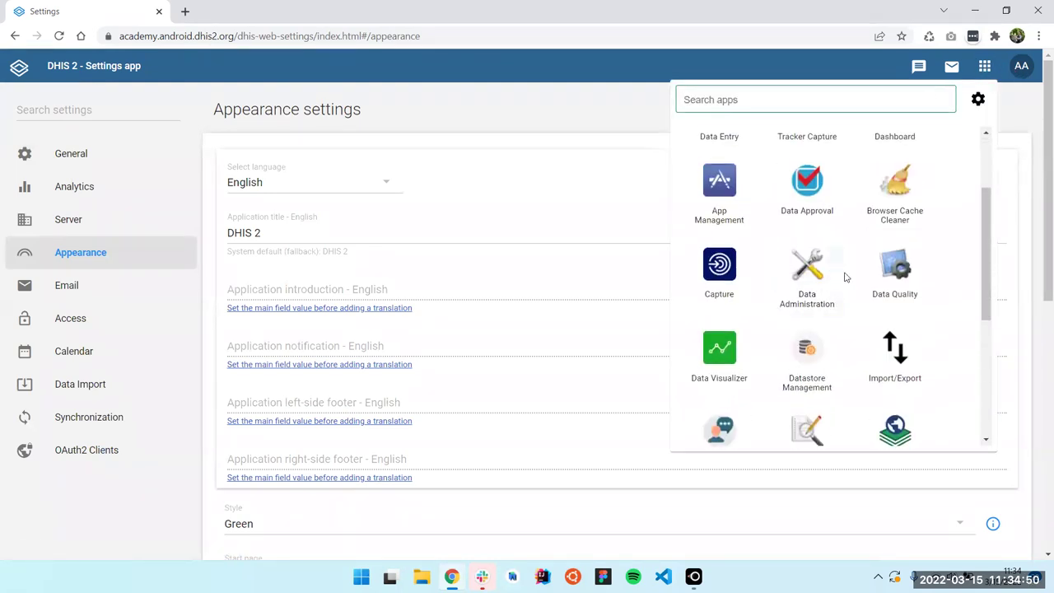
scroll(826, 302, down, 2)
click(814, 299)
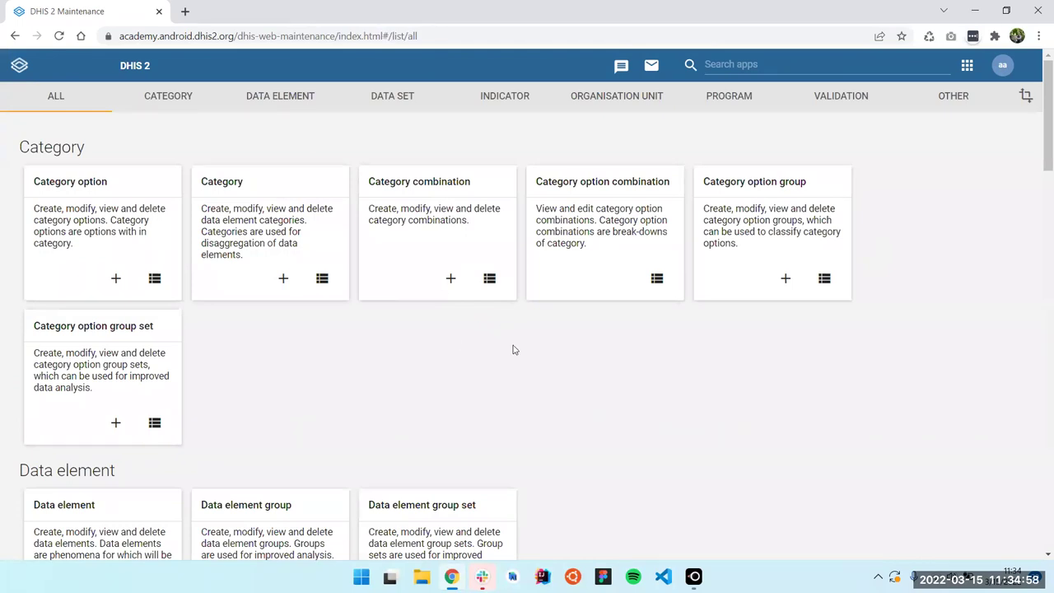
Edit the ST003-COVID-19 Case-based Surveillance program and give it the purple colour #7C4DFF
click(718, 108)
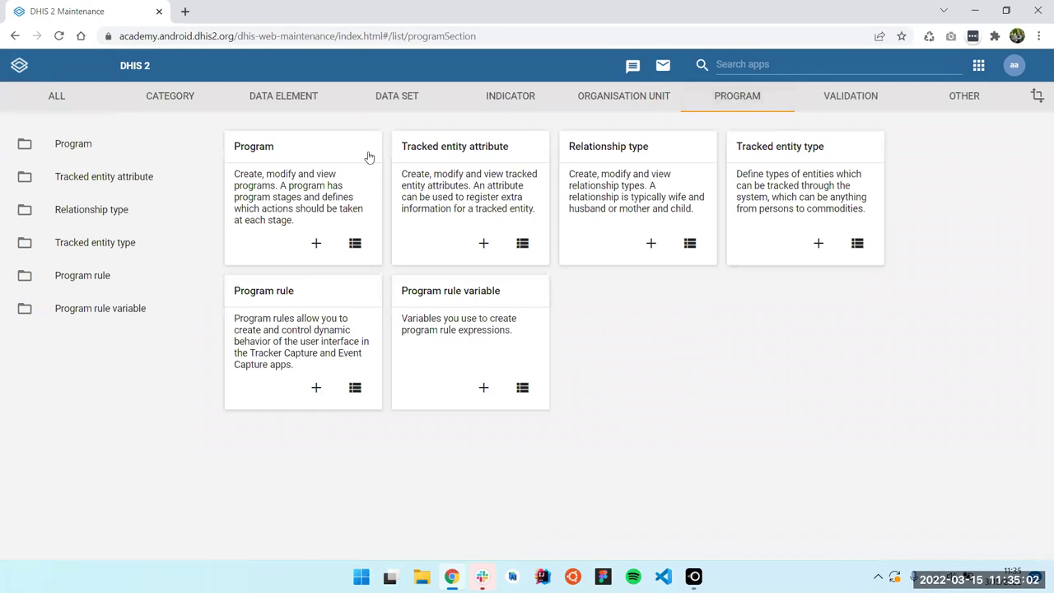
click(367, 158)
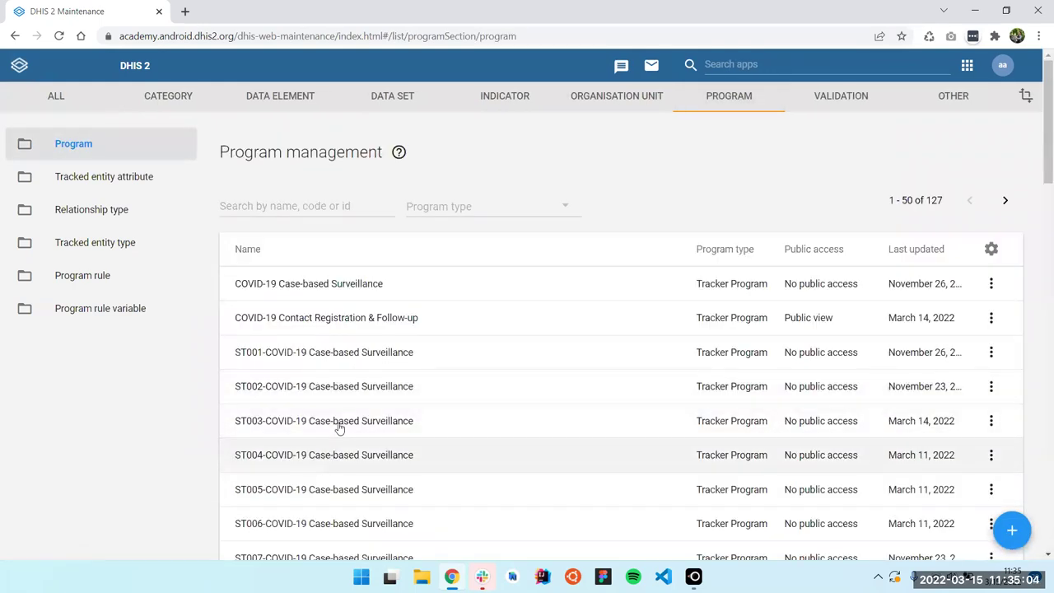
click(336, 423)
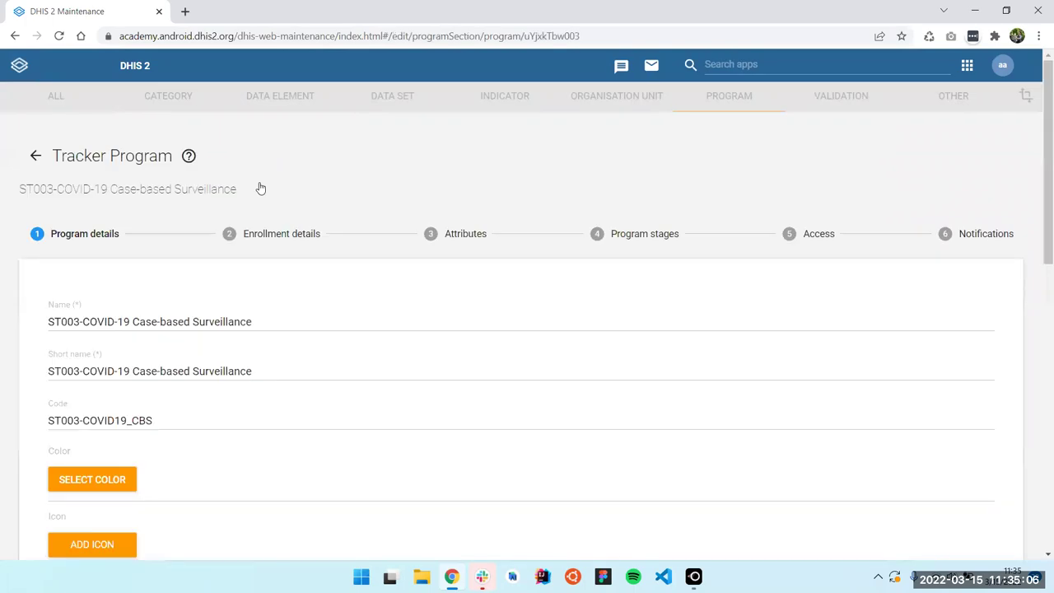
scroll(473, 198, down, 2)
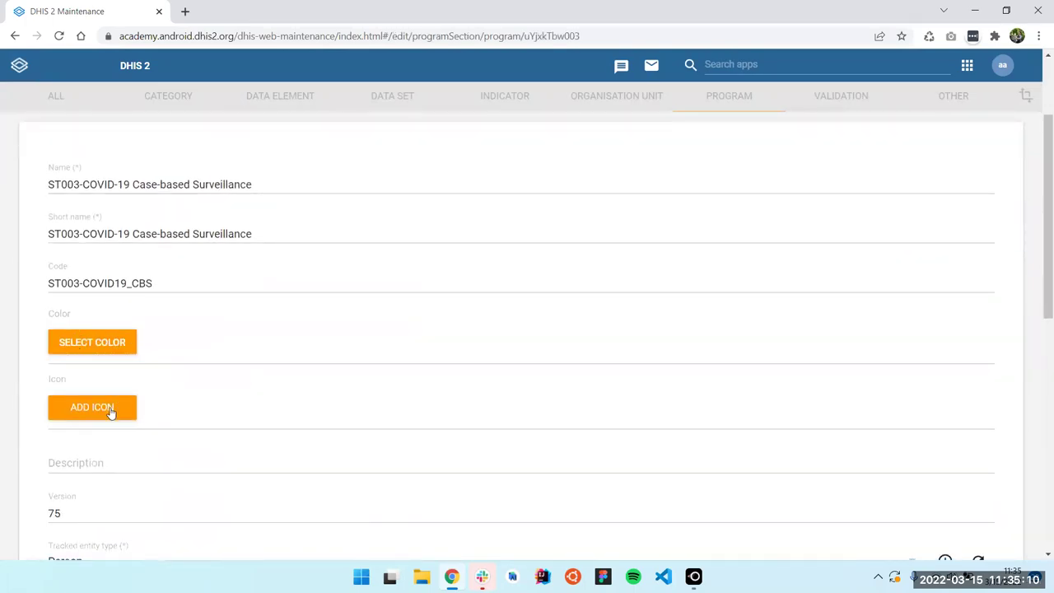
click(113, 347)
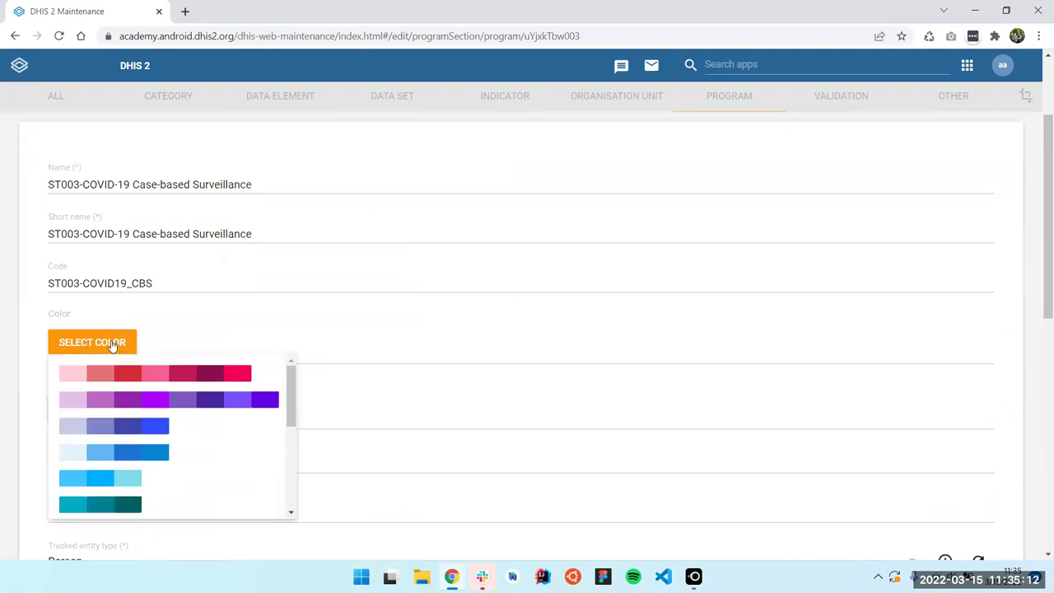
click(231, 402)
Search icons for 'coro' and assign the third coronavirus icon to the program
scroll(203, 337, down, 1)
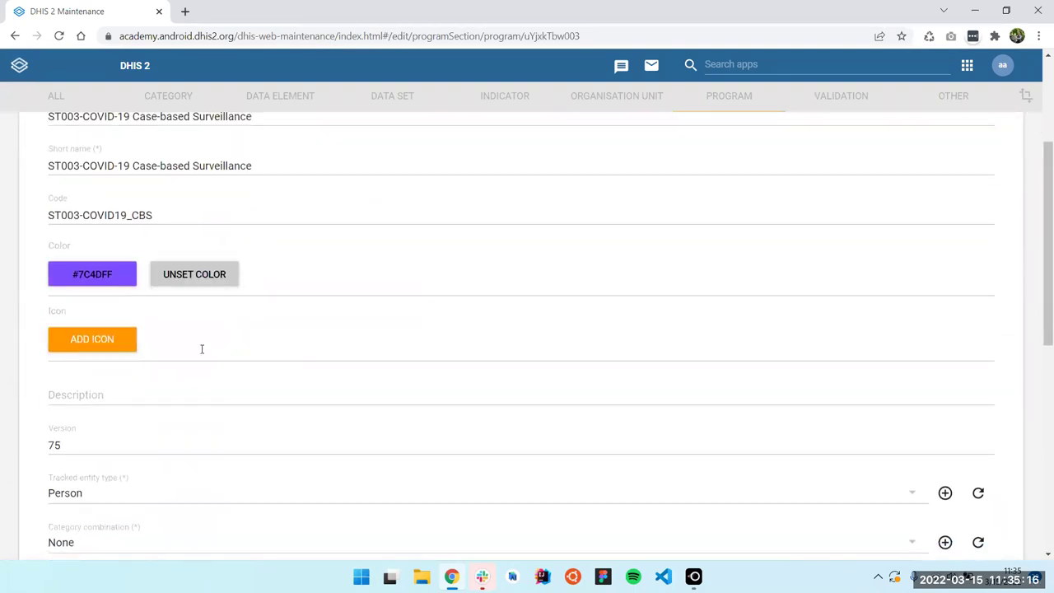
click(70, 346)
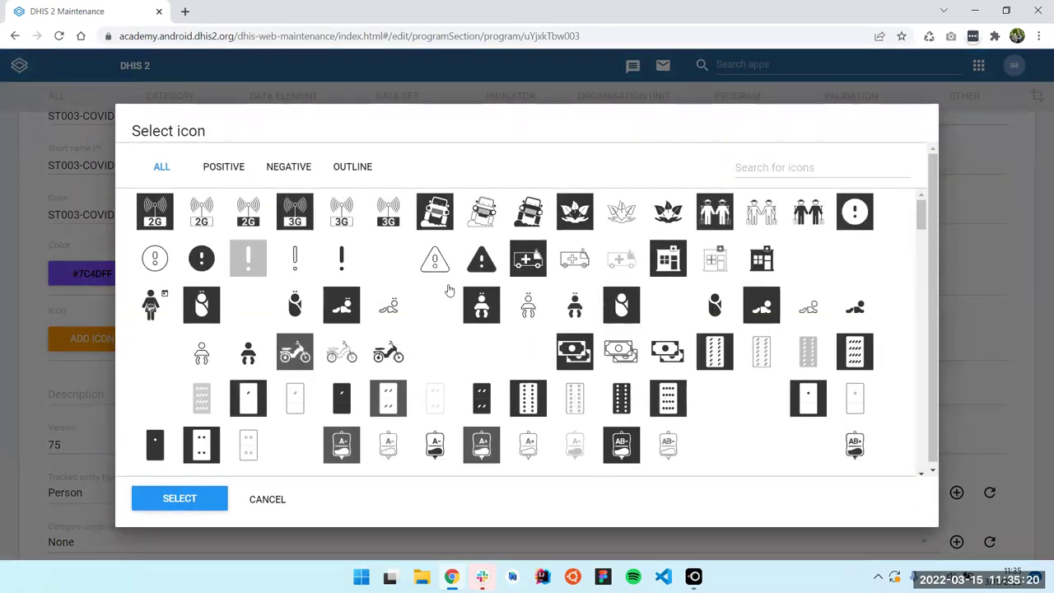
click(812, 170)
text(coro)
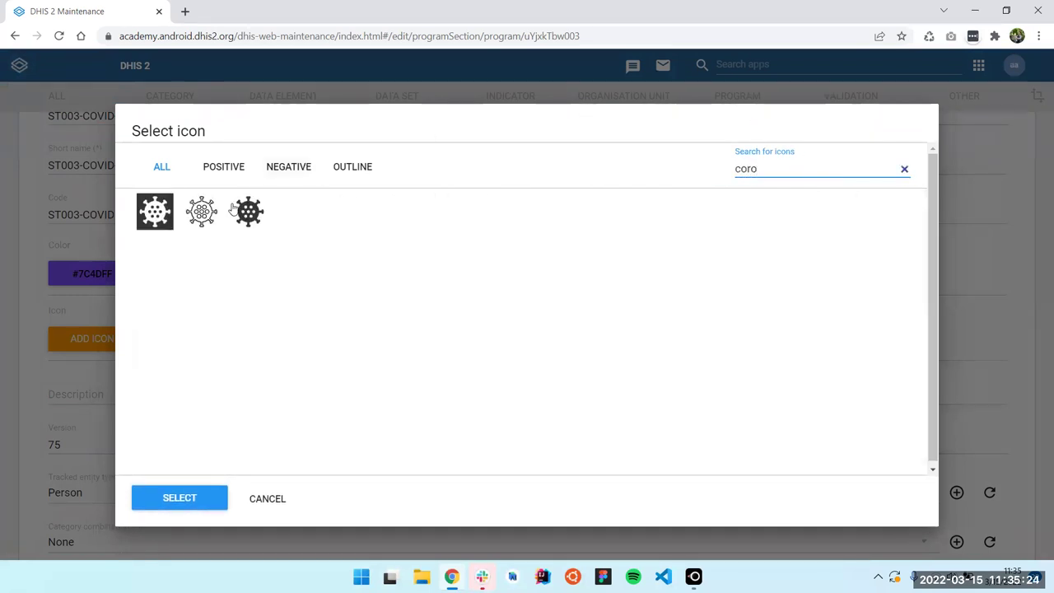
click(248, 212)
click(189, 512)
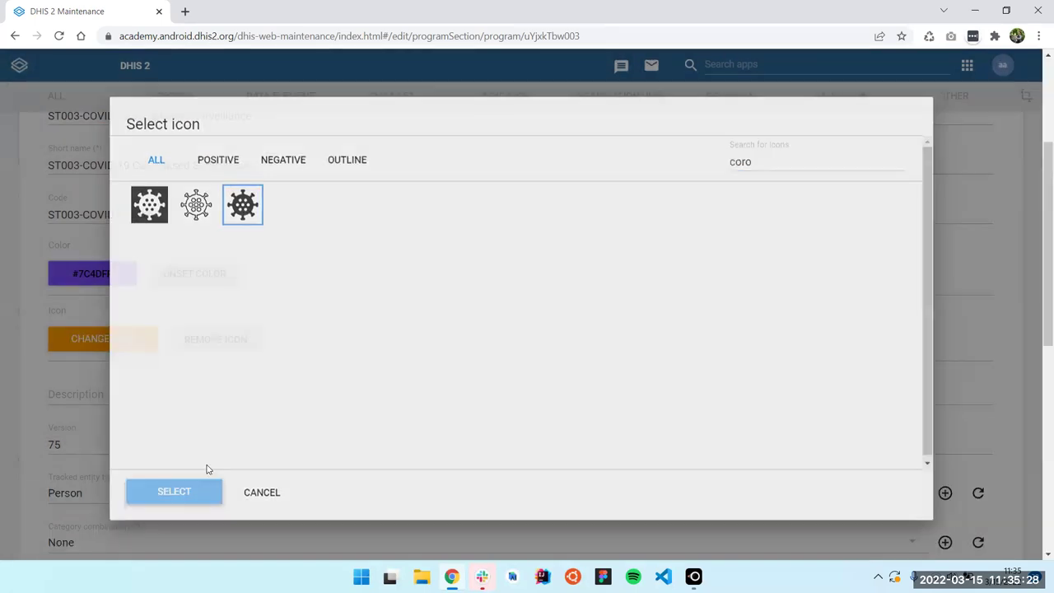
Save the program and reopen ST003 for editing
scroll(372, 285, down, 7)
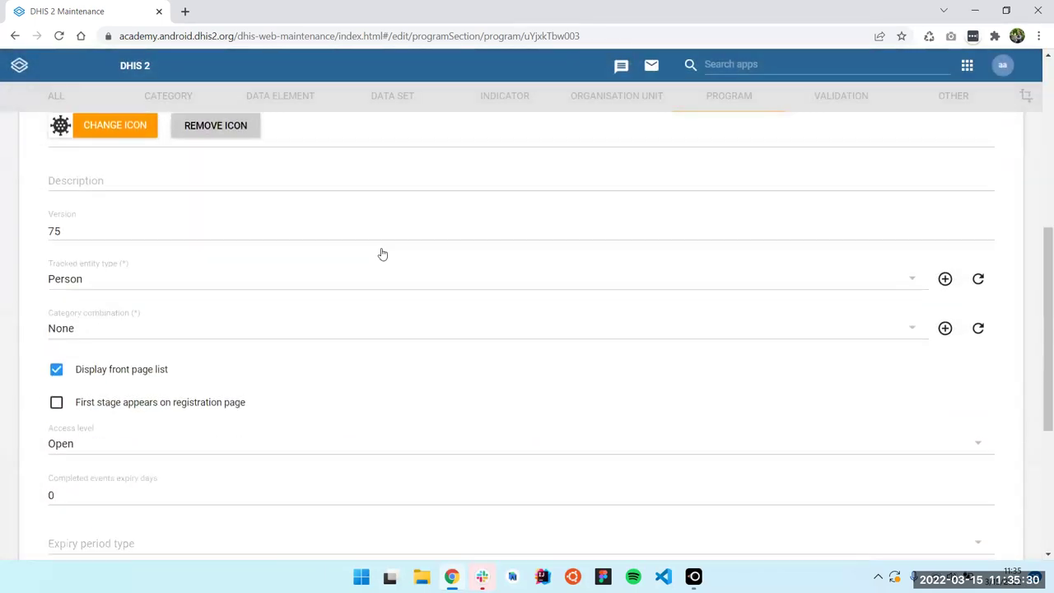
click(509, 493)
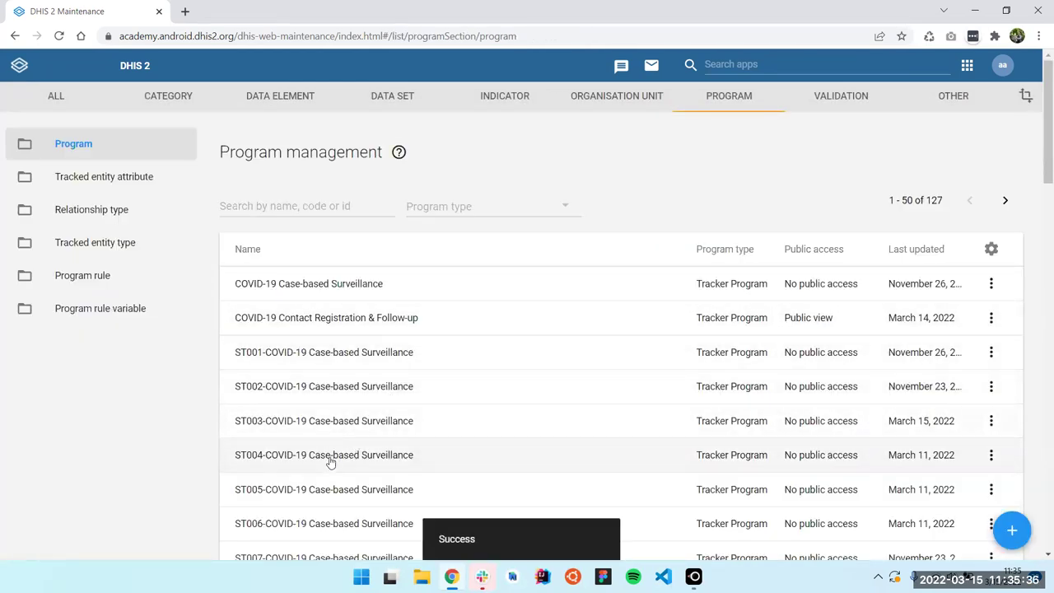
click(358, 434)
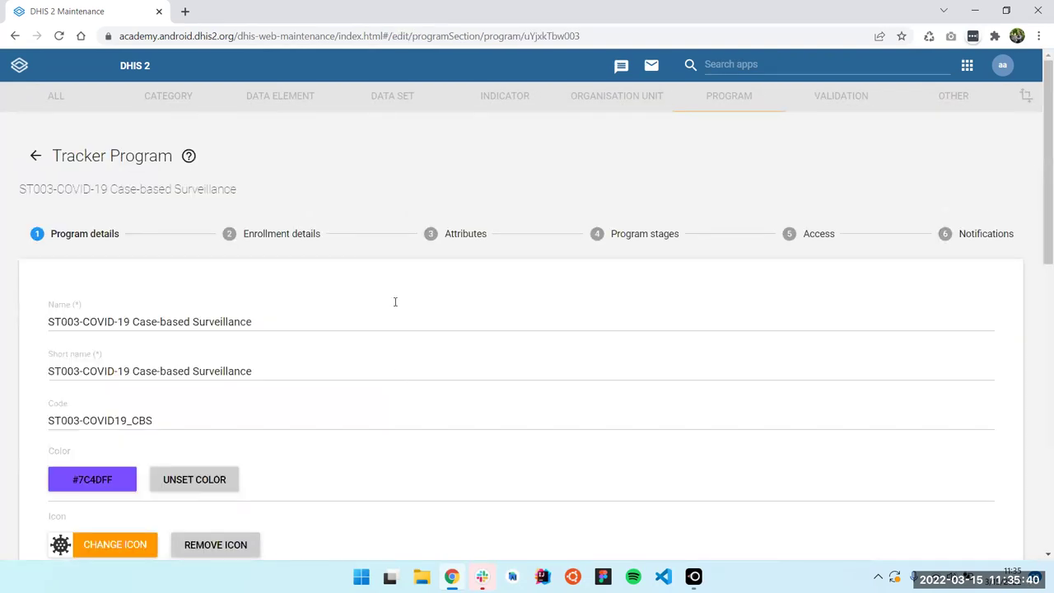
In the Attributes step, set ST003-Sex's mobile render type to Vertical radiobuttons
click(466, 235)
scroll(518, 263, down, 3)
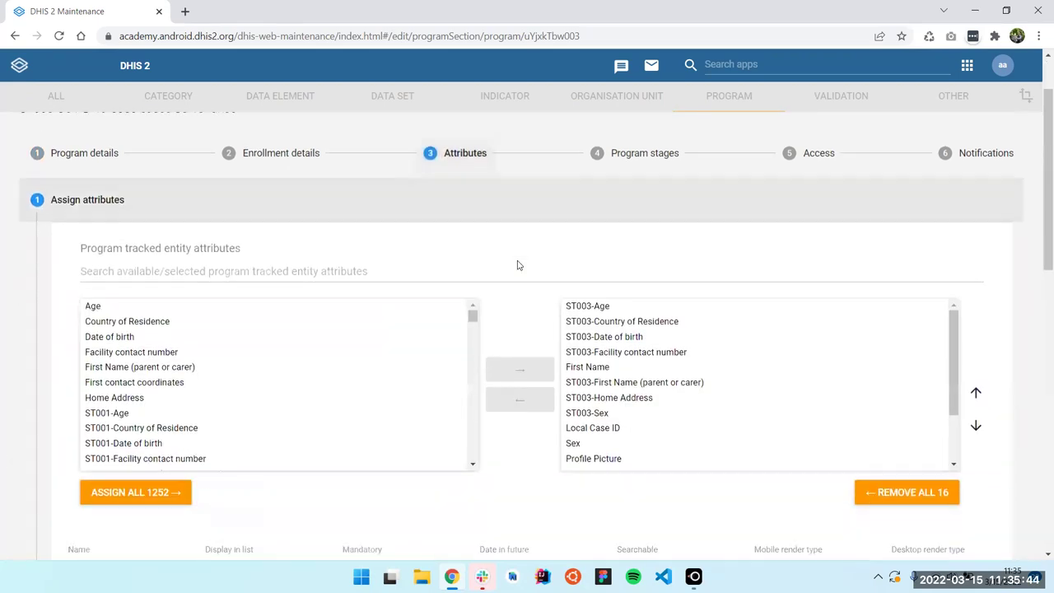
scroll(518, 266, down, 3)
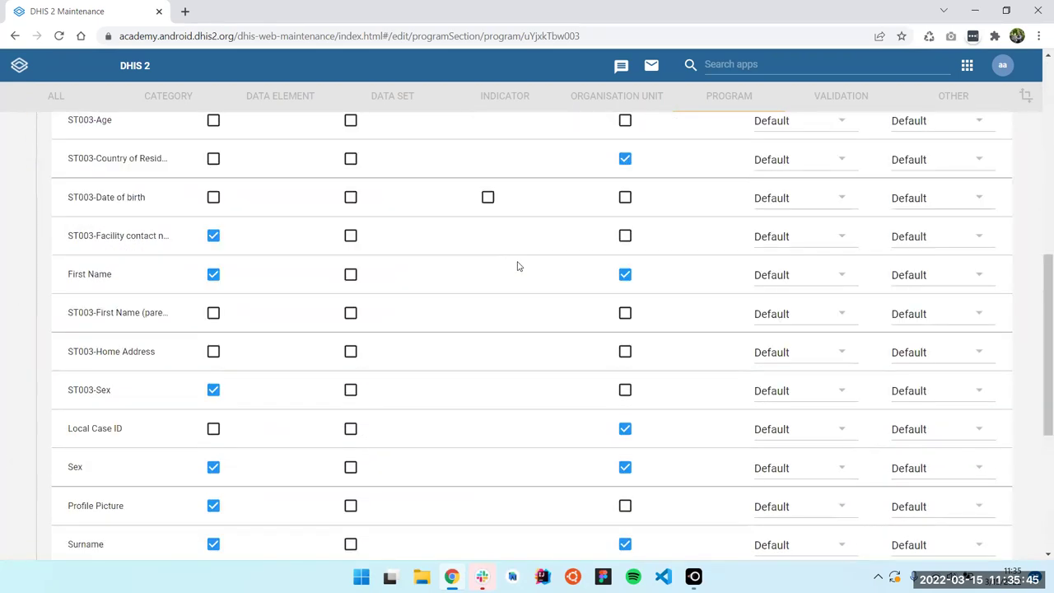
click(820, 398)
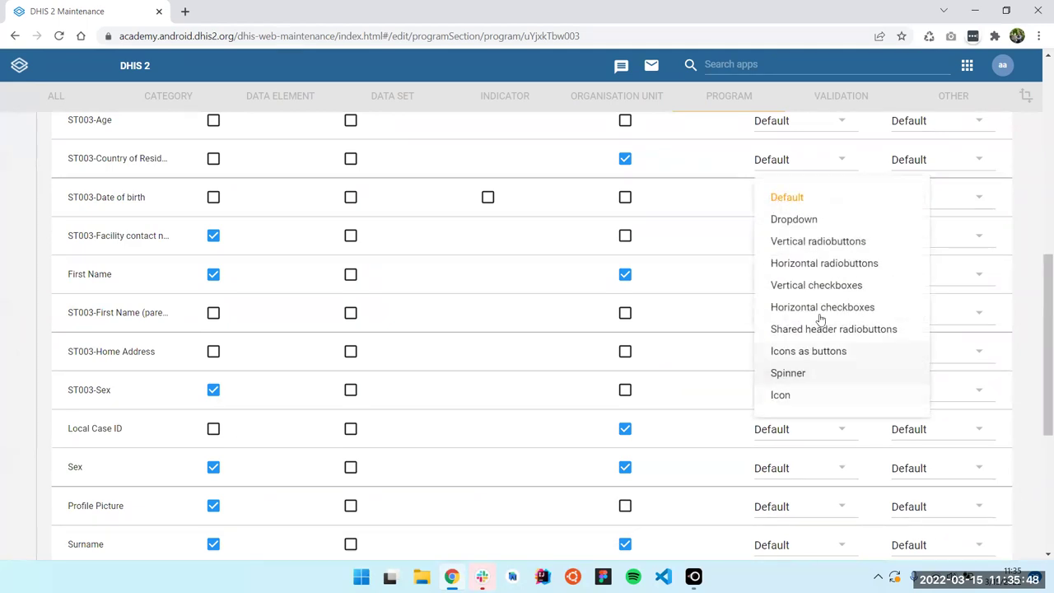
click(831, 244)
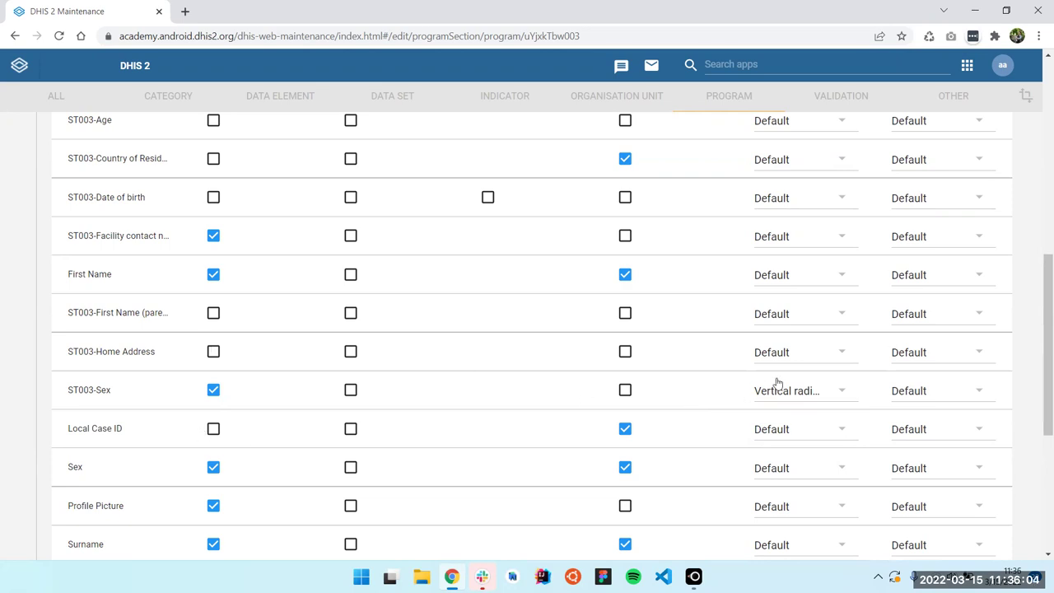
Set Local Case ID's mobile render type to Qr code
scroll(795, 377, down, 1)
click(813, 368)
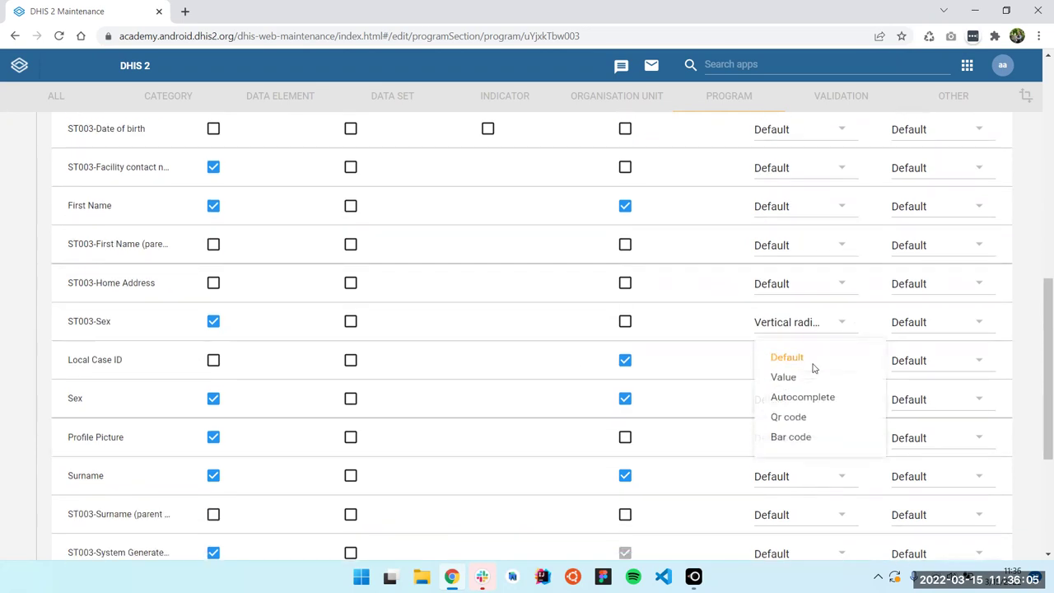
click(791, 425)
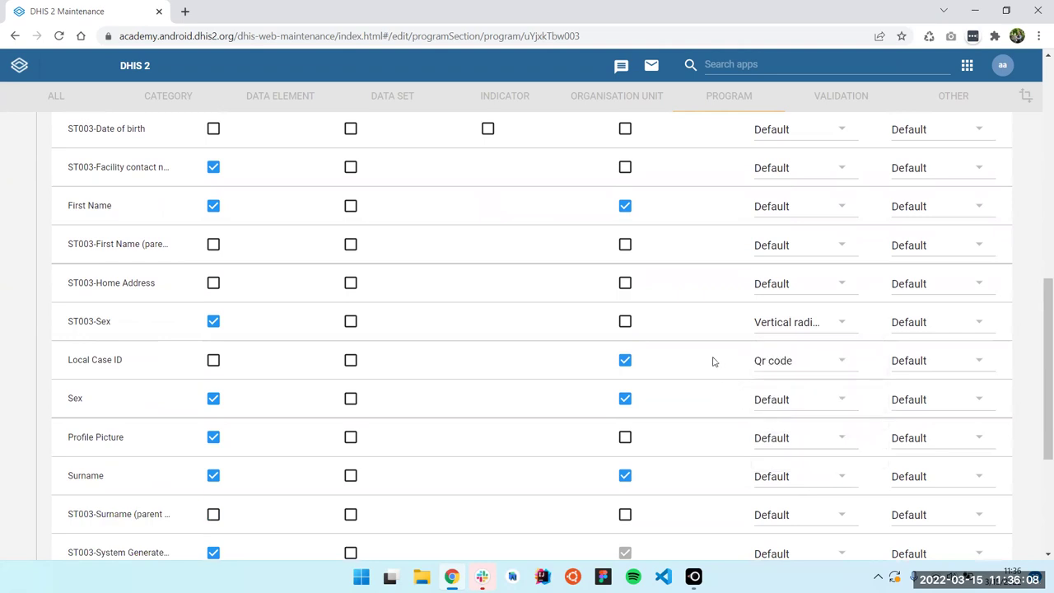
scroll(774, 365, up, 3)
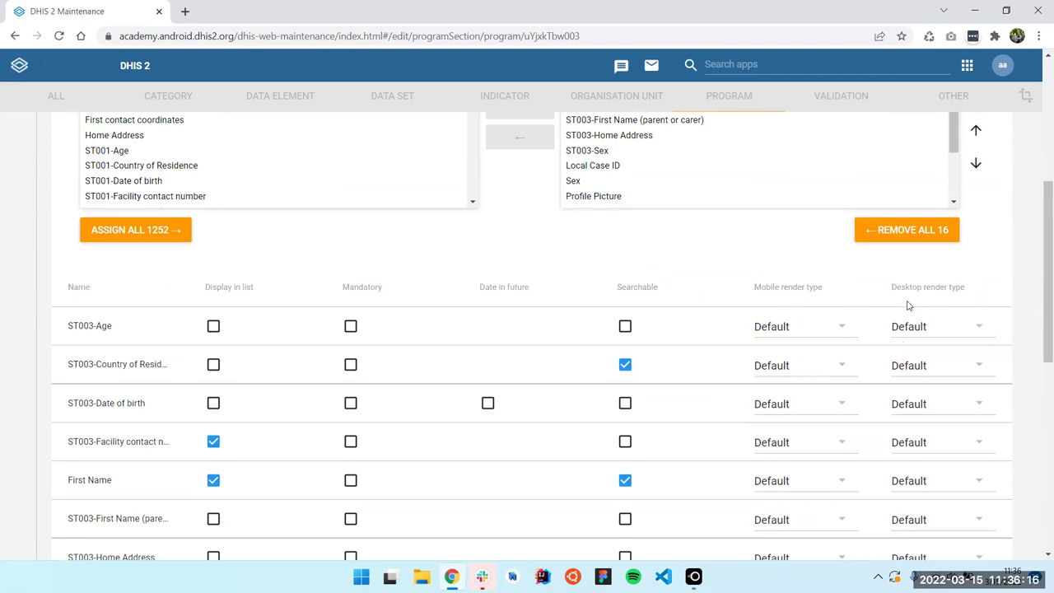
scroll(636, 340, down, 5)
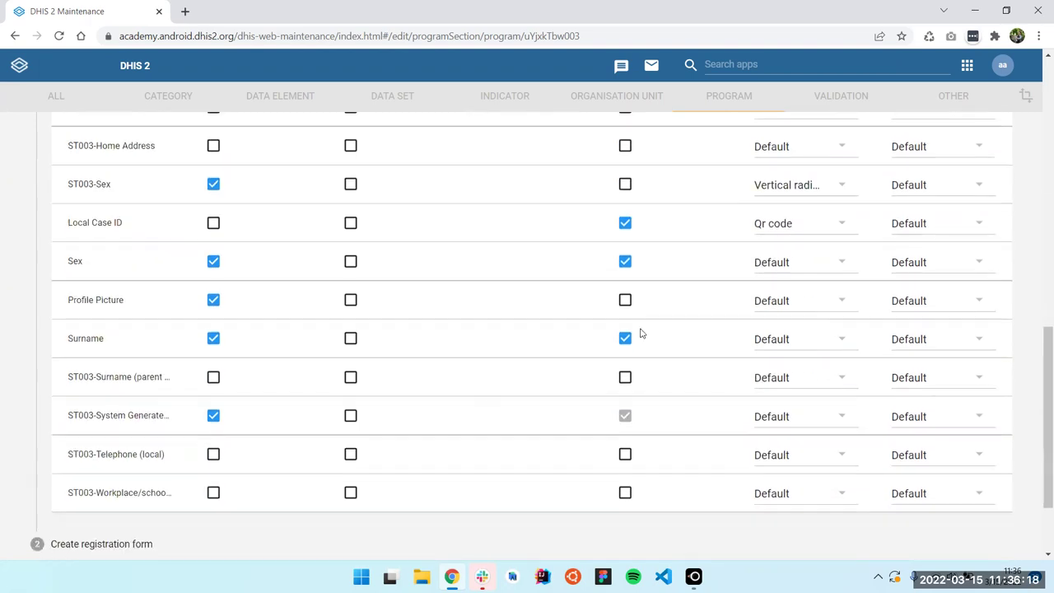
scroll(642, 333, down, 2)
mouse_move(693, 576)
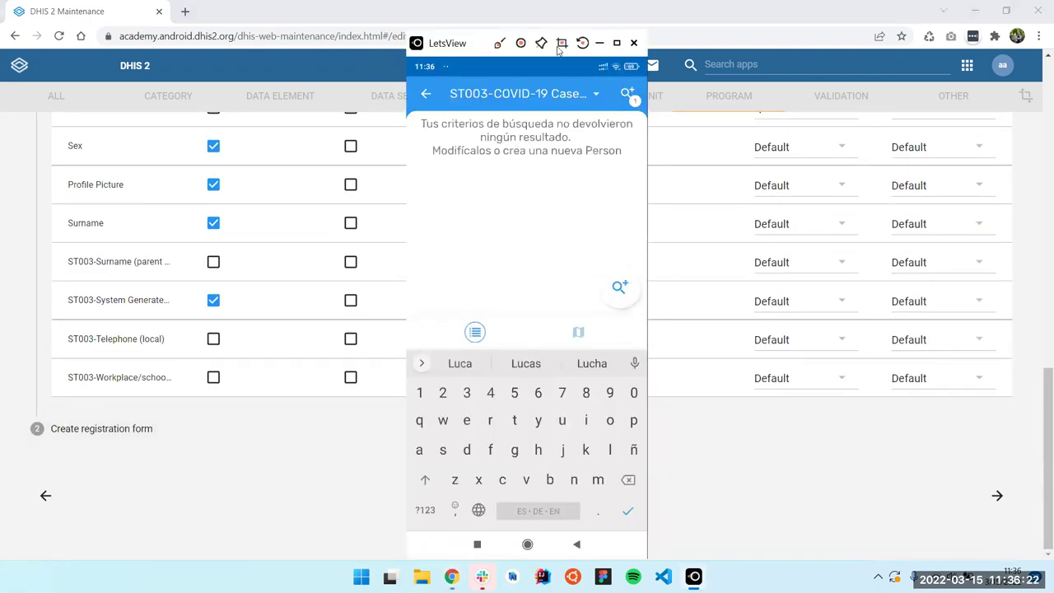
Maximise the phone mirror and expand Sync configuration in the Capture app's Settings
click(618, 44)
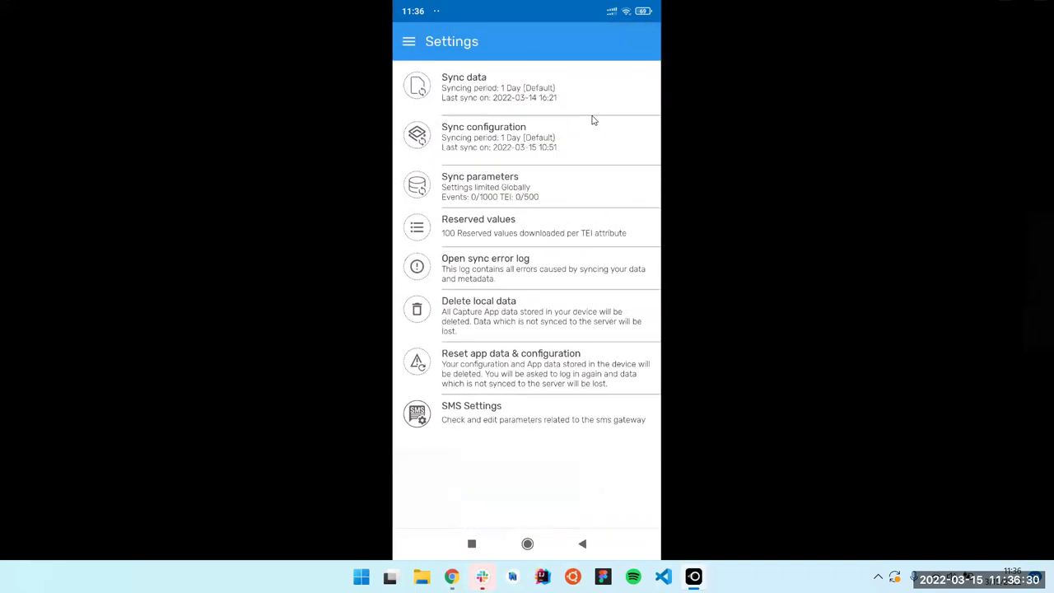
click(593, 121)
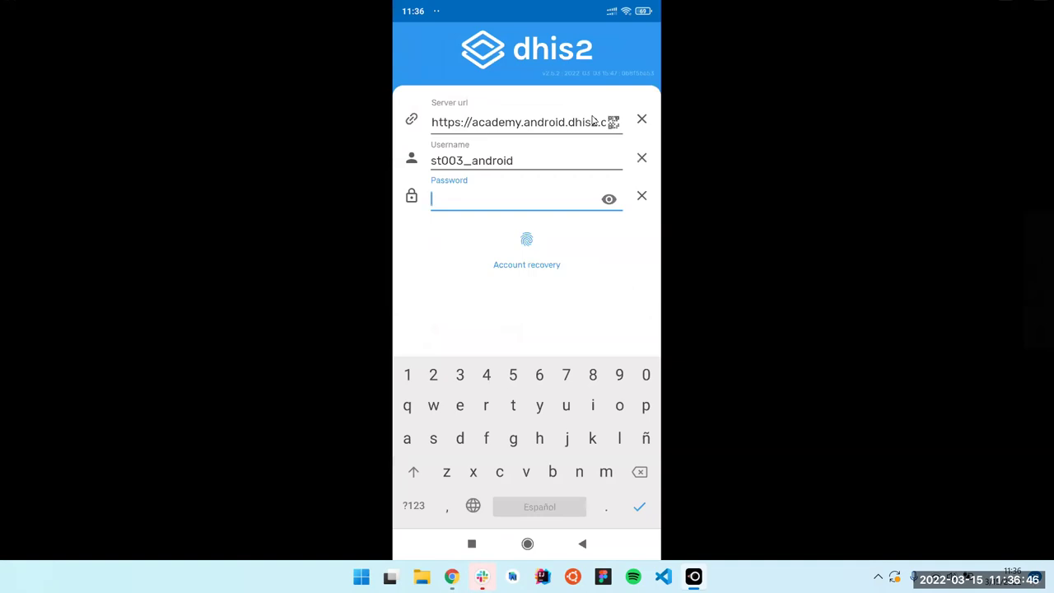
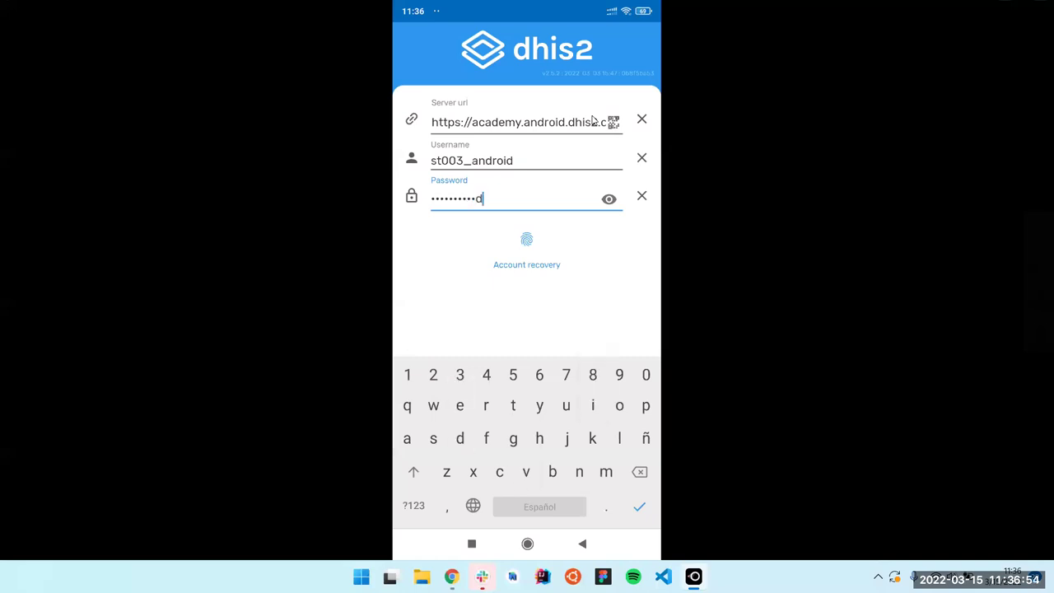
Log back into the Capture app with the account password and save the ST003 render-type changes on the server
key(Return)
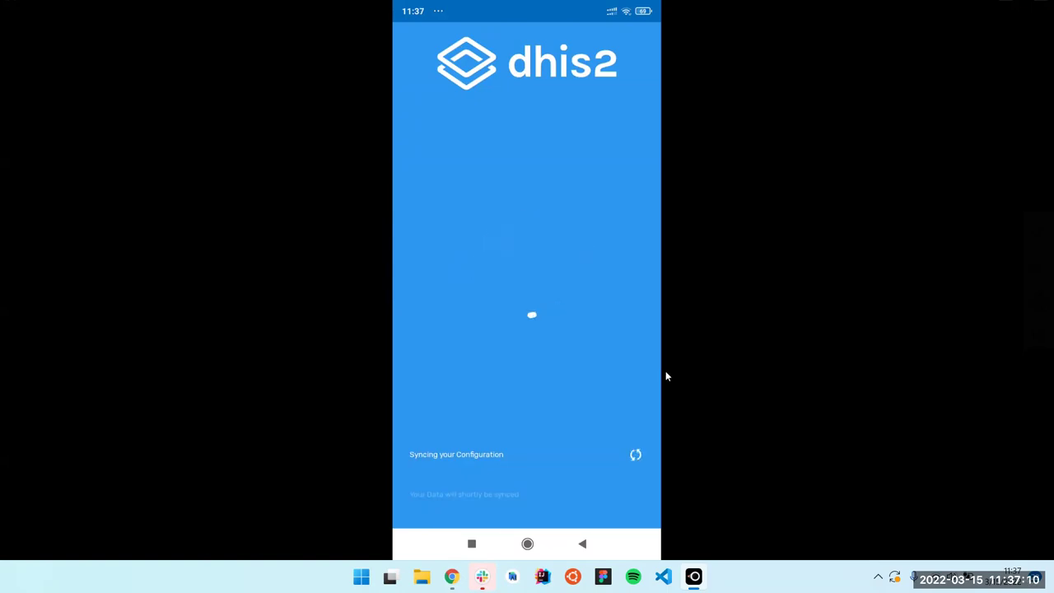
key(super+Tab)
click(649, 191)
click(484, 491)
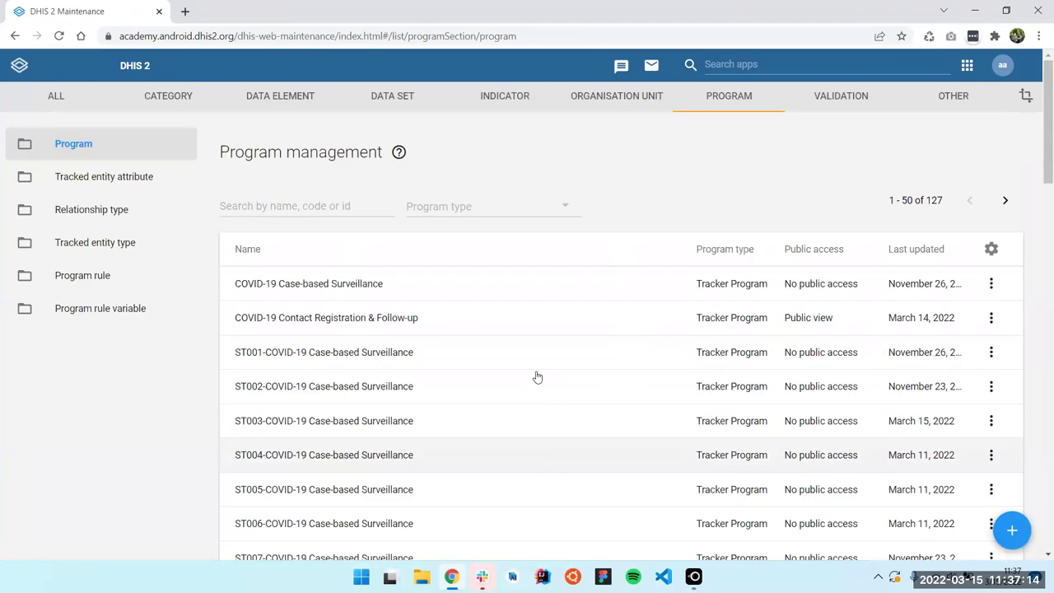
key(super+Tab)
click(665, 217)
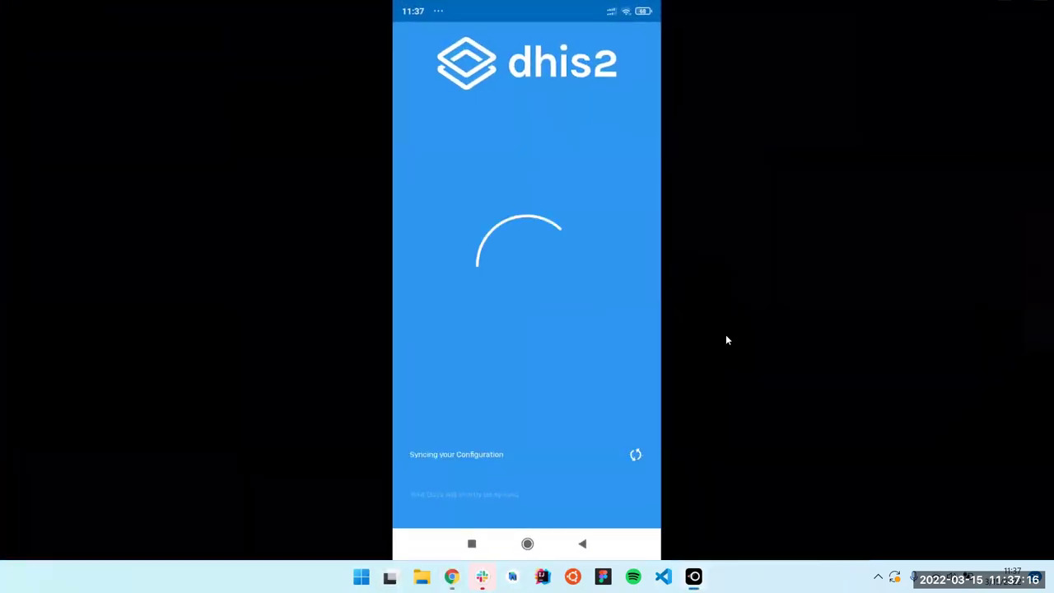